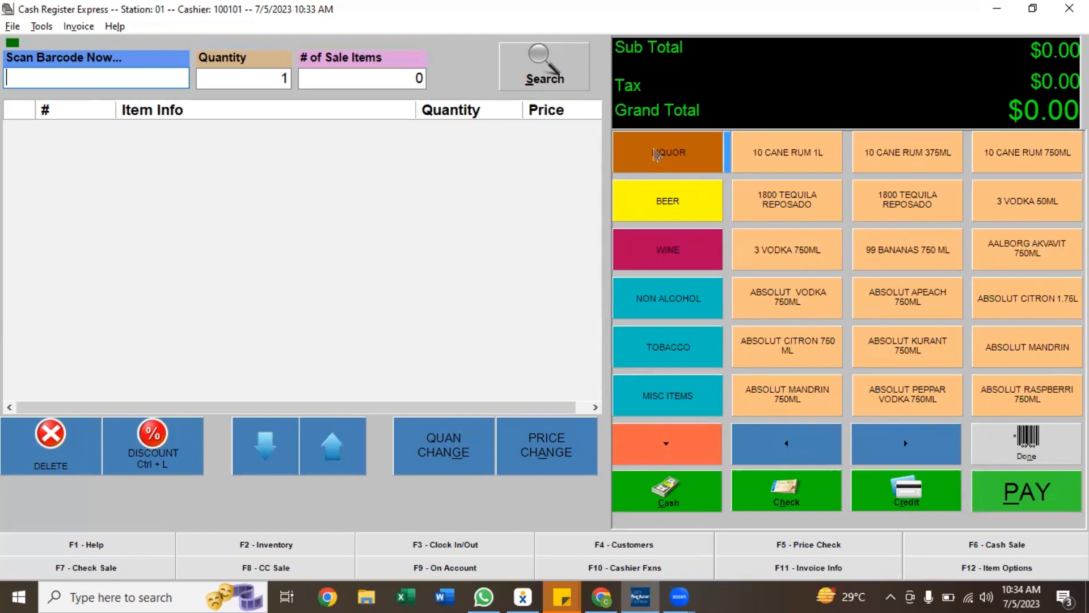
Browse the product categories and add one 10 CANE RUM 1L from Liquor to the sale
left_click(667, 250)
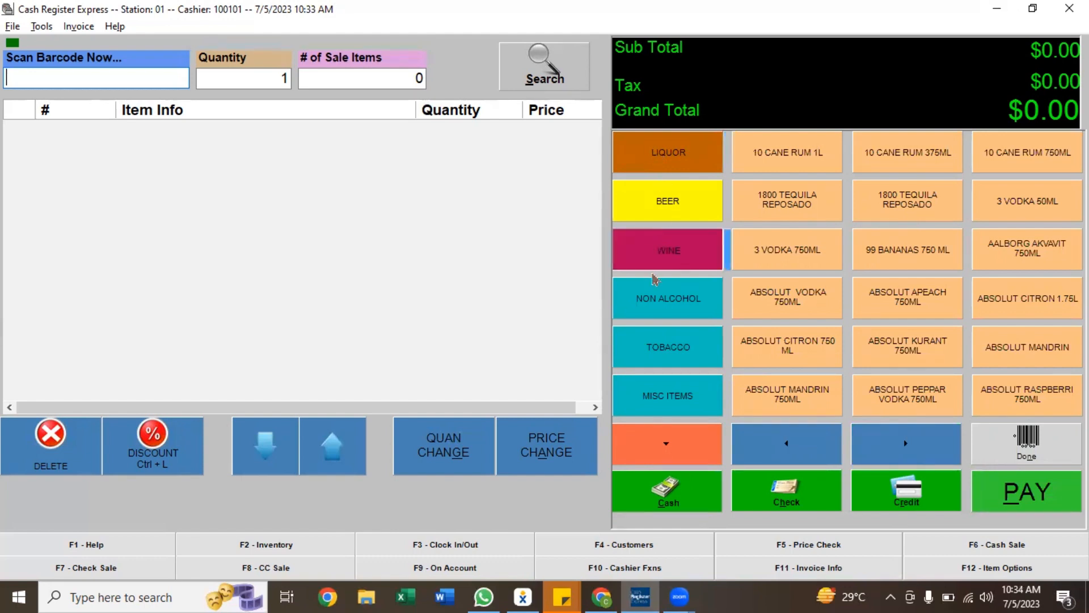
left_click(668, 346)
left_click(675, 164)
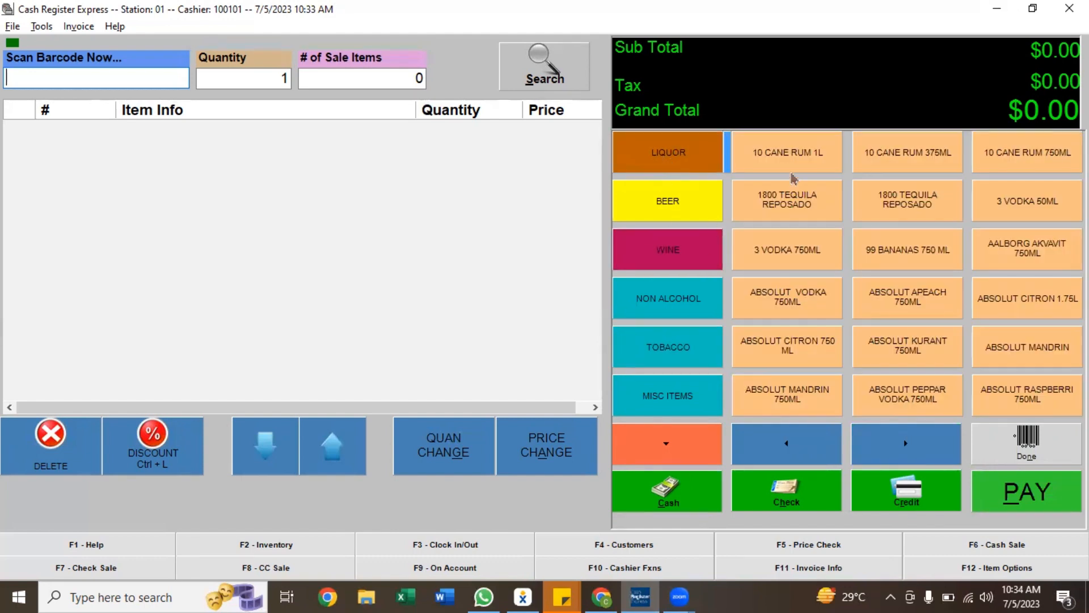
left_click(796, 176)
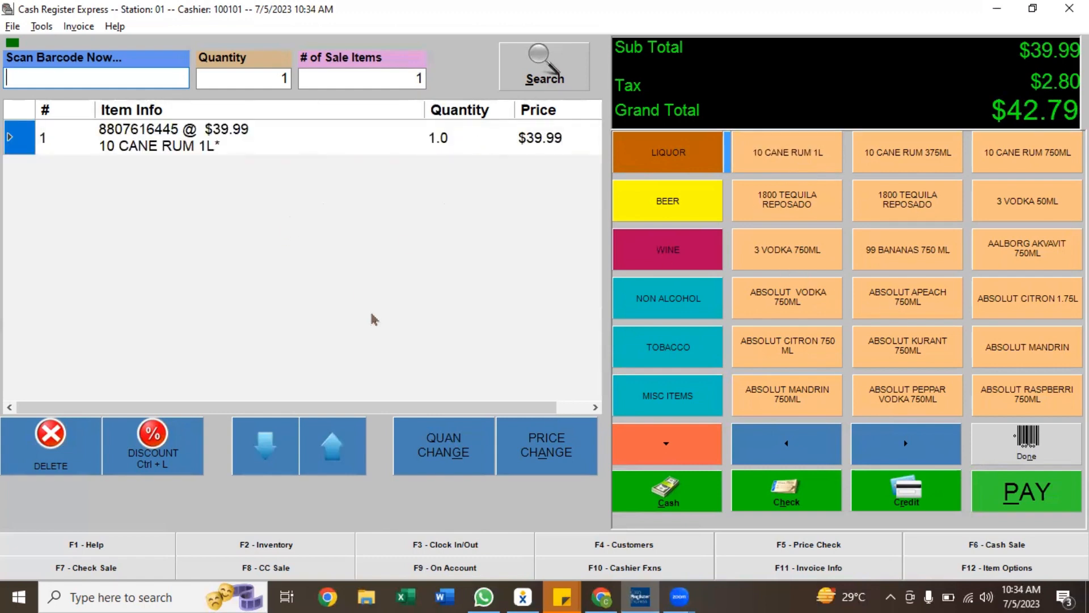
Change the rum line's quantity to 10
left_click(429, 453)
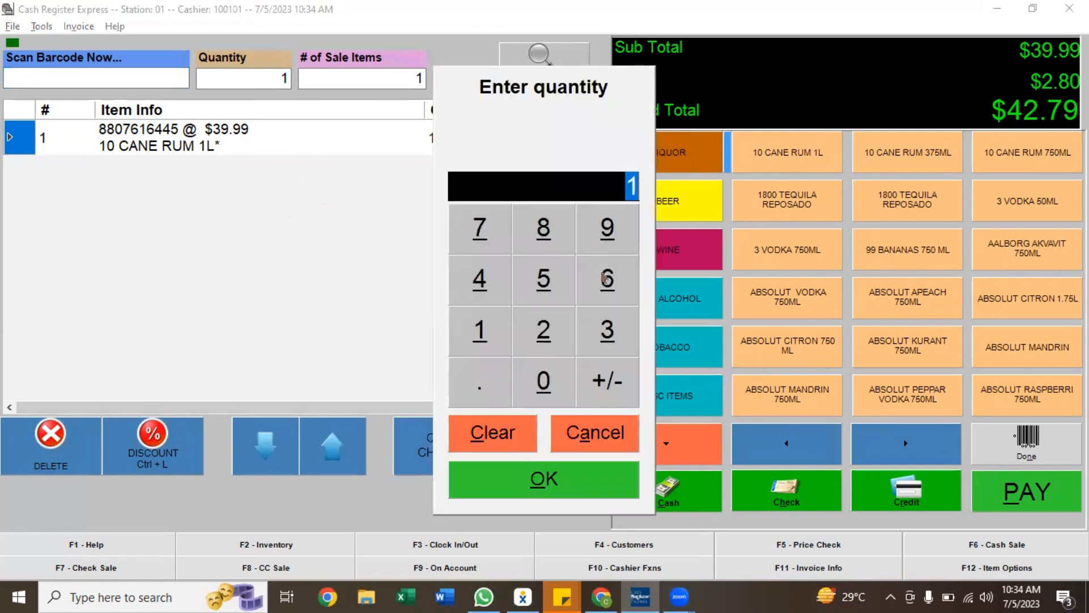
type("10")
key("Return")
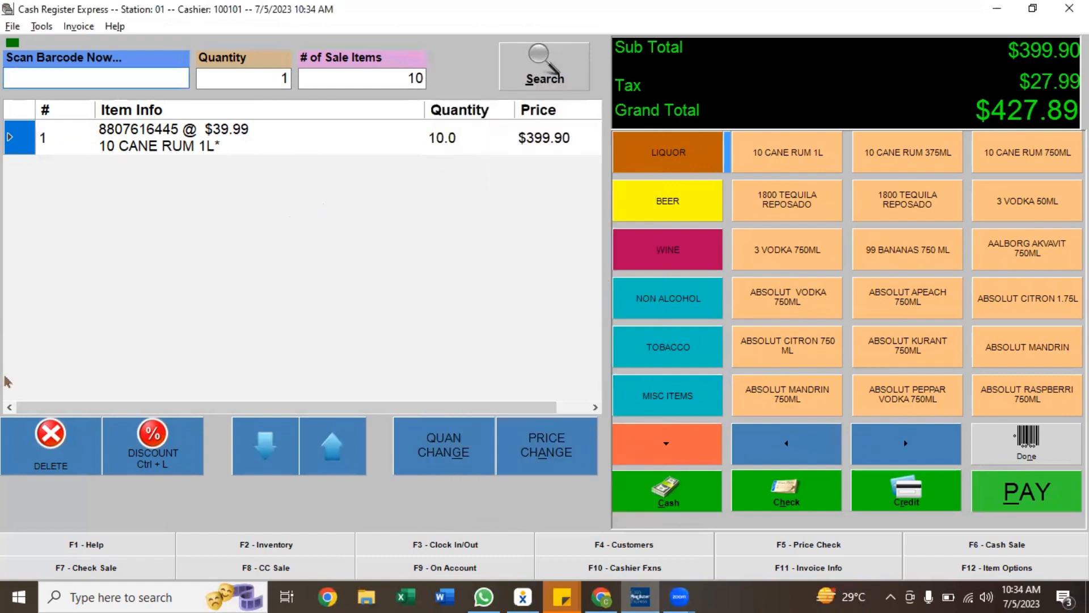
Apply a 10% discount to the rum line
left_click(143, 464)
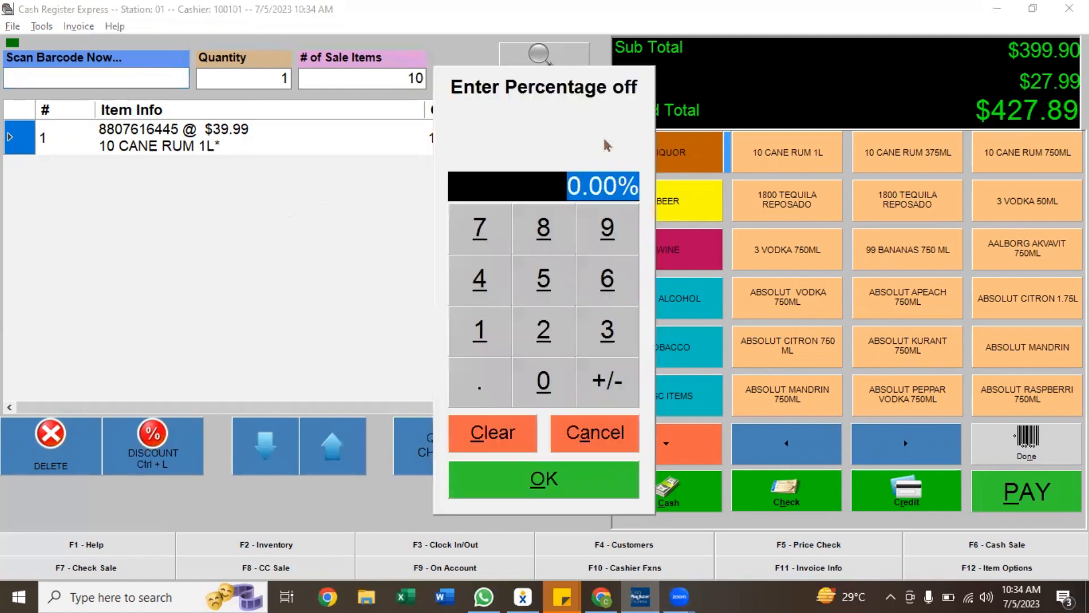
left_click(480, 340)
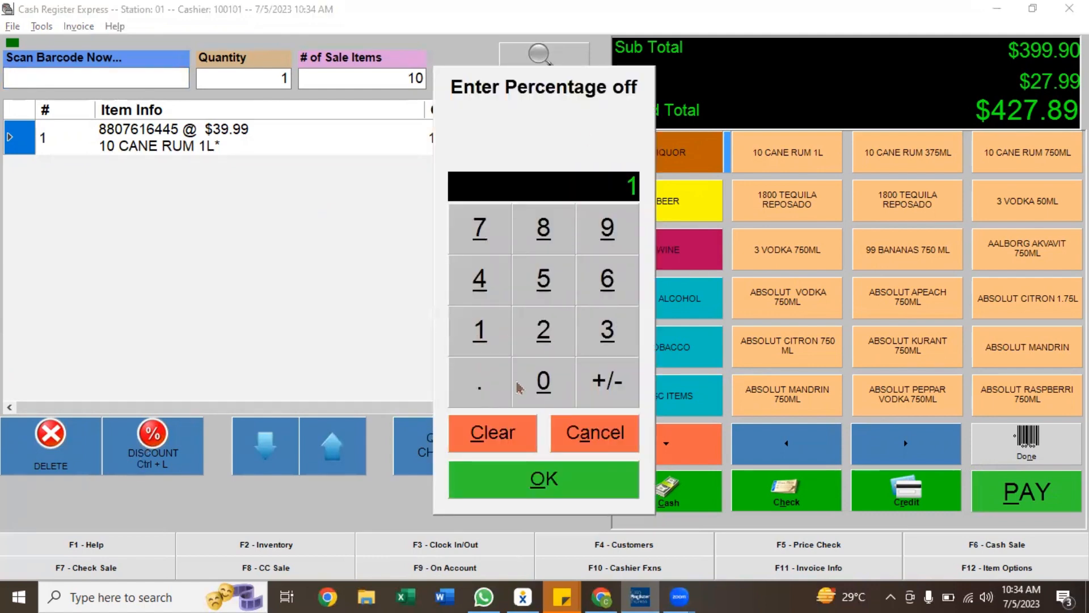
left_click(544, 380)
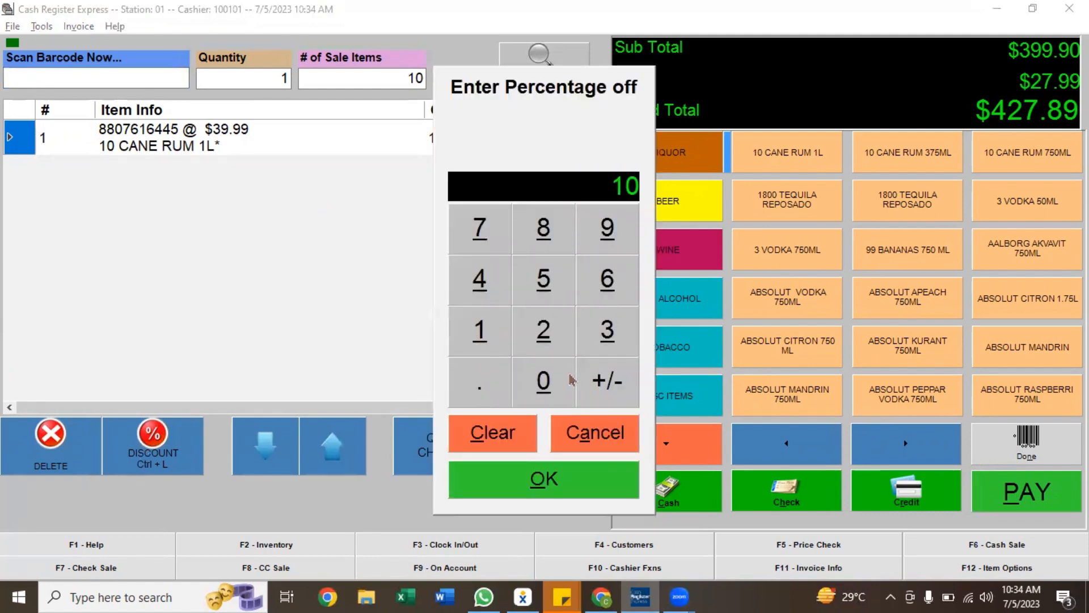
left_click(530, 489)
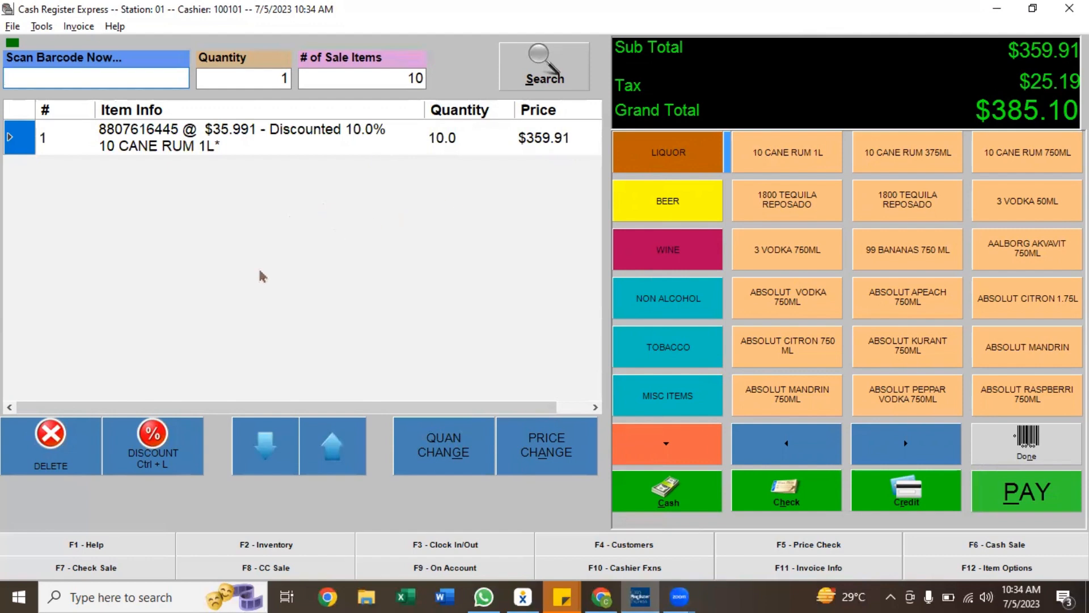
Add Anchor Liberty Ale, Becks NA NR 6 PK, Bass Ale NR 6 PK and Bud LT Can 12 PK from Beer
left_click(687, 300)
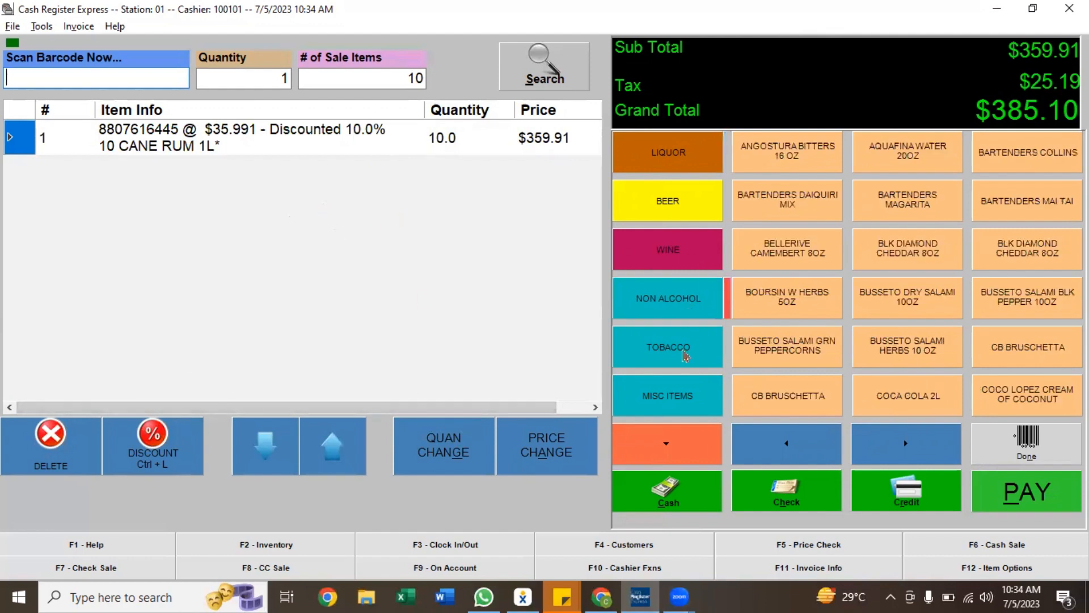
left_click(684, 355)
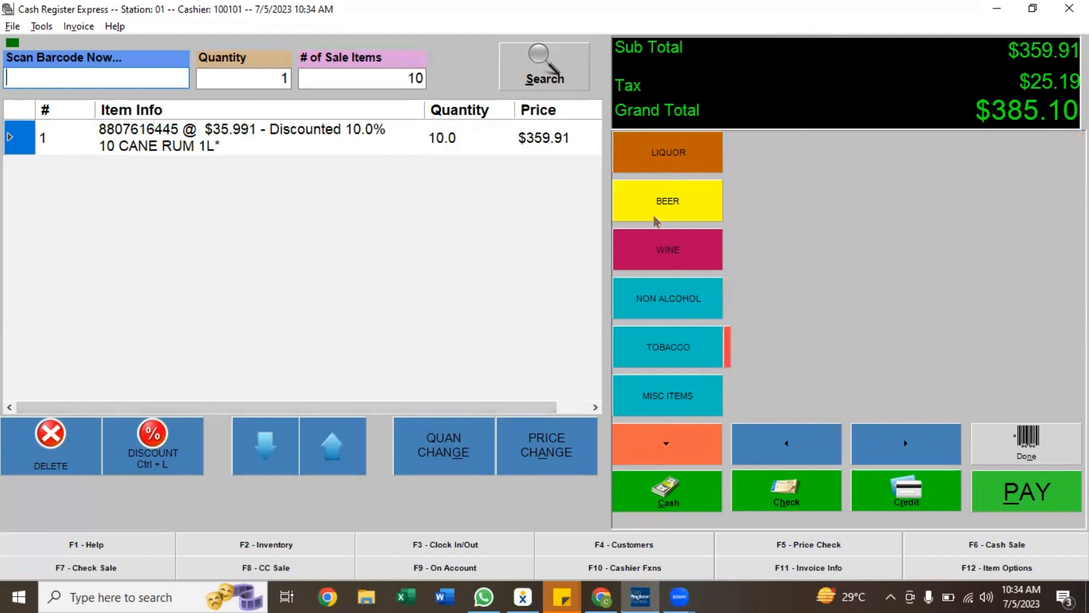
left_click(790, 205)
left_click(838, 340)
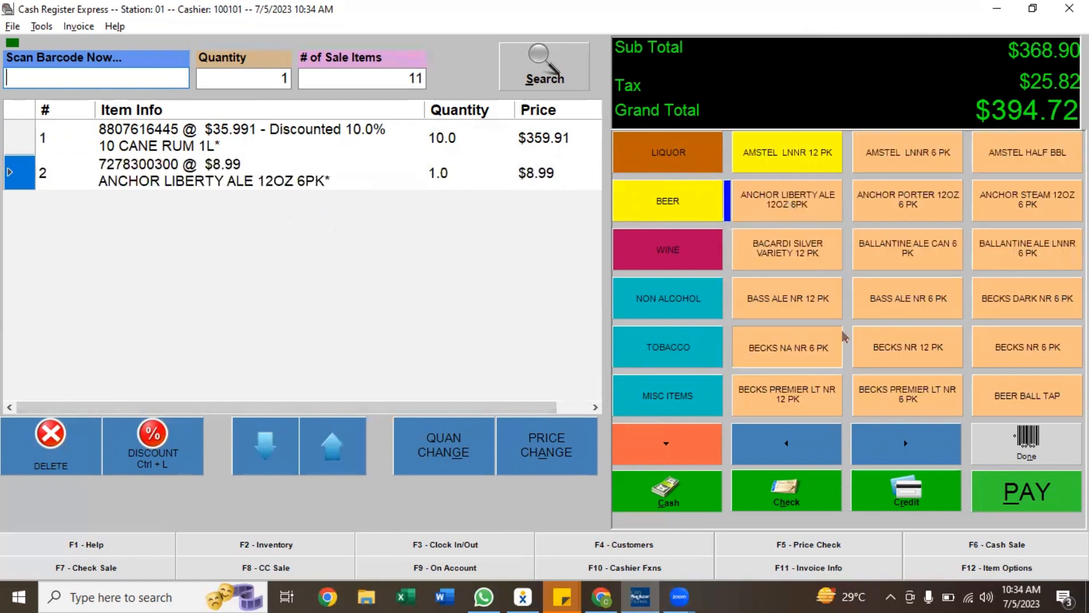
left_click(931, 307)
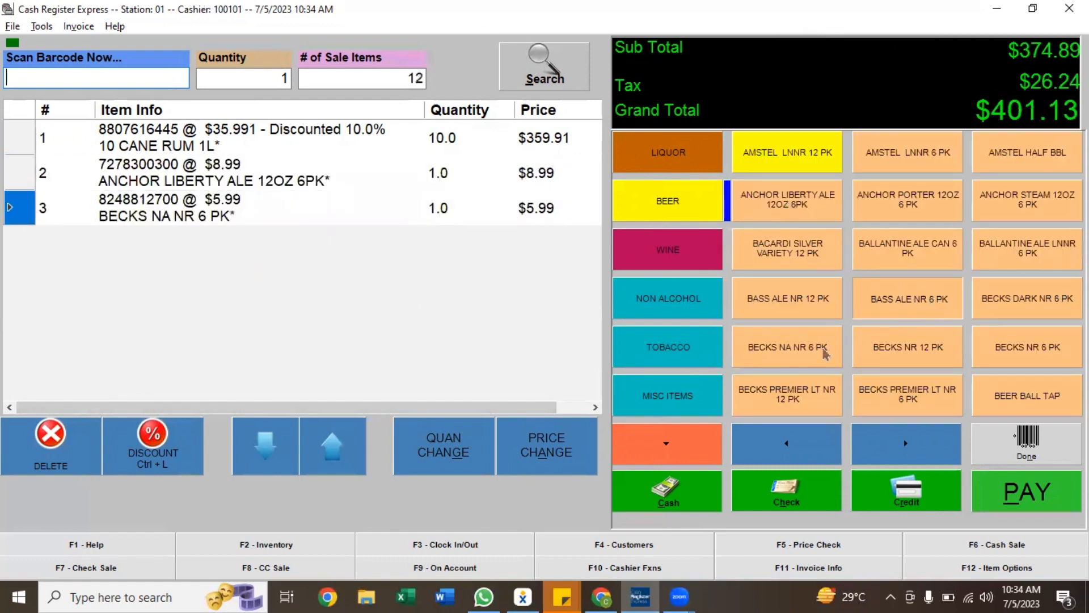
left_click(879, 432)
left_click(884, 301)
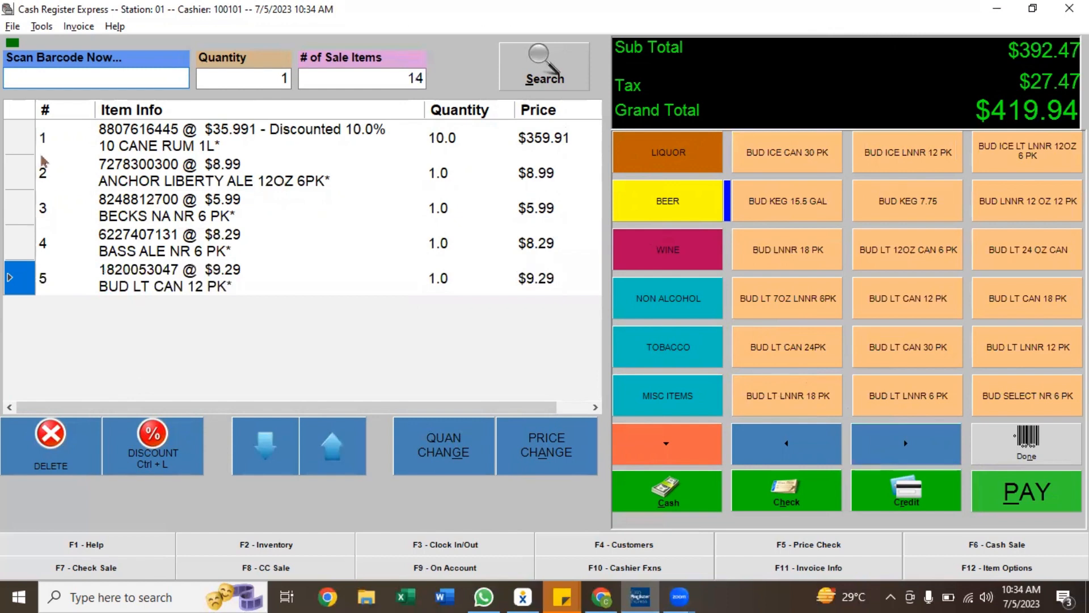
Delete the Bud LT Can 12 PK and Anchor Liberty Ale lines from the sale
left_click(23, 172)
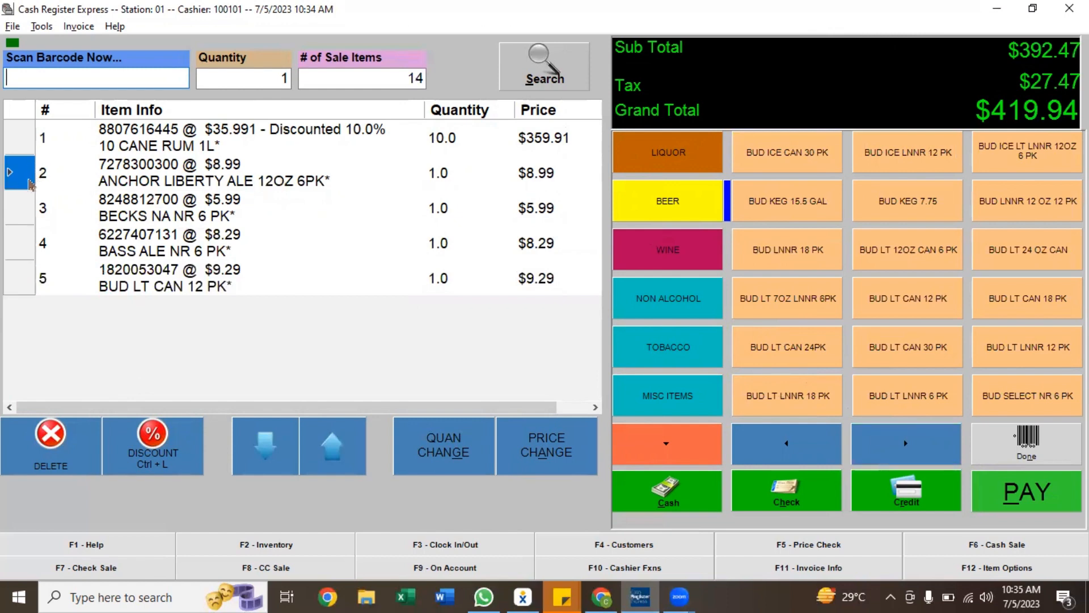
left_click(49, 446)
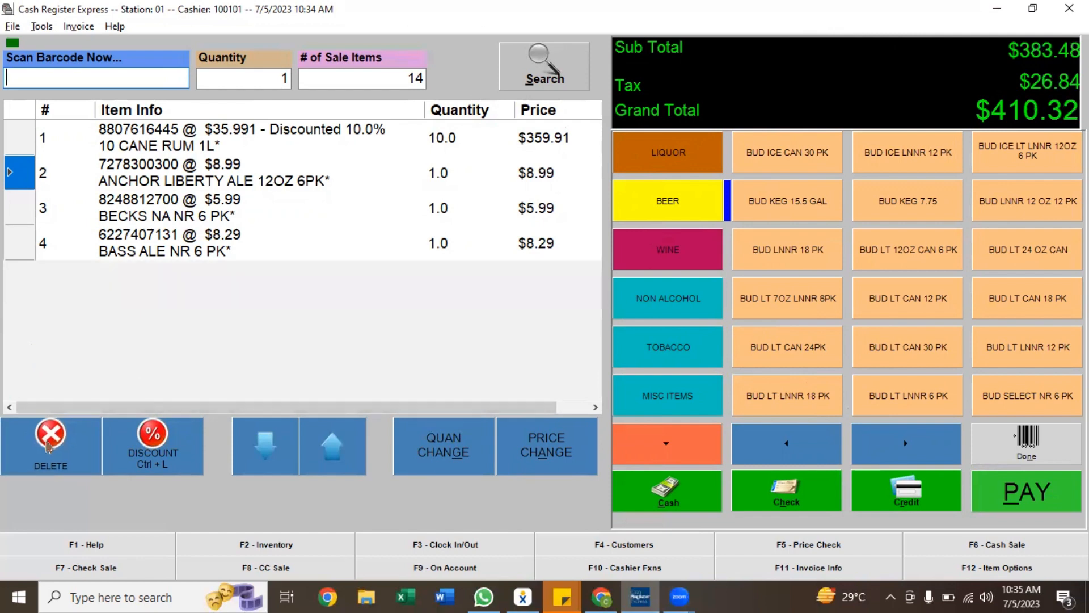
left_click(46, 448)
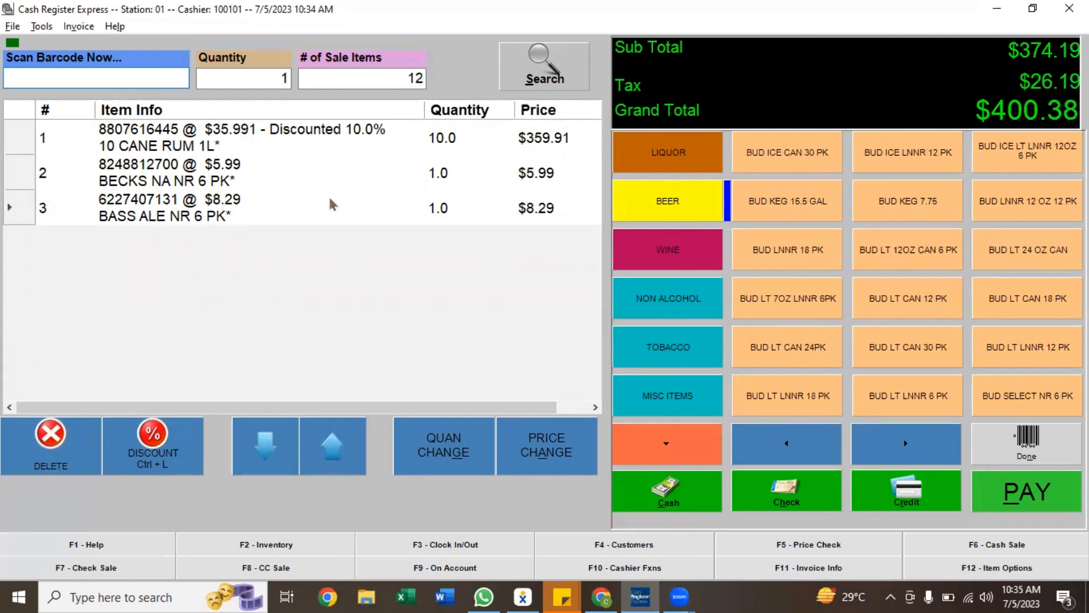
Change the Bass Ale line's price to $5.29
left_click(154, 207)
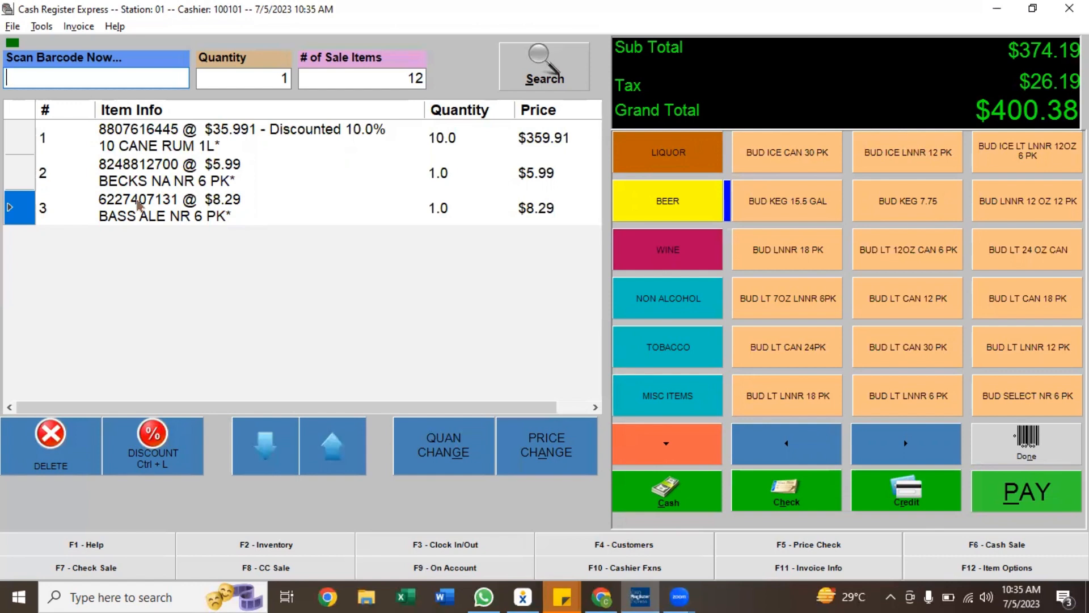
left_click(546, 450)
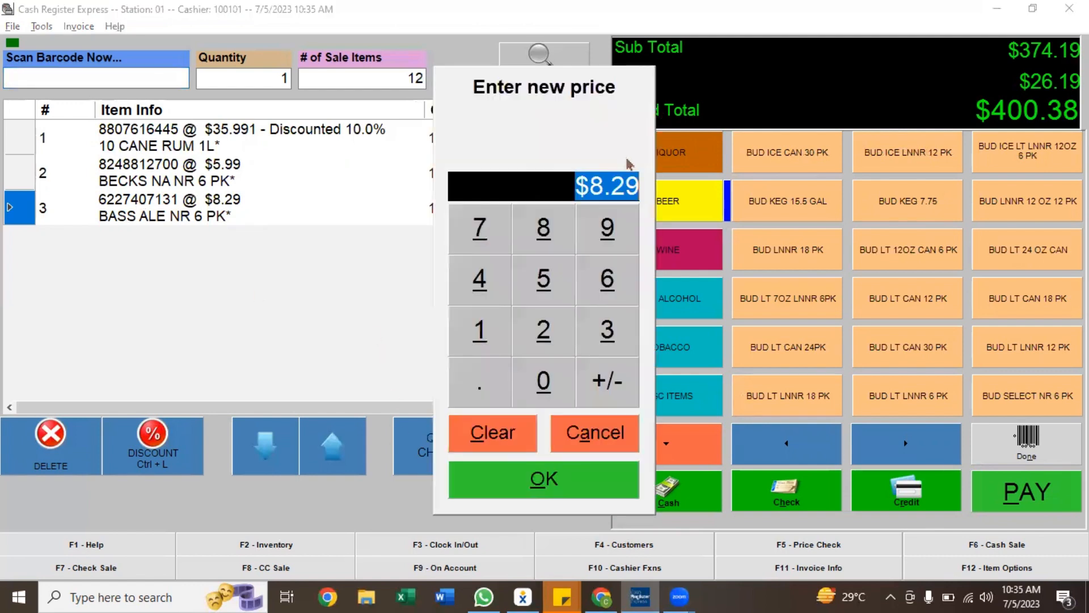
left_click(630, 186)
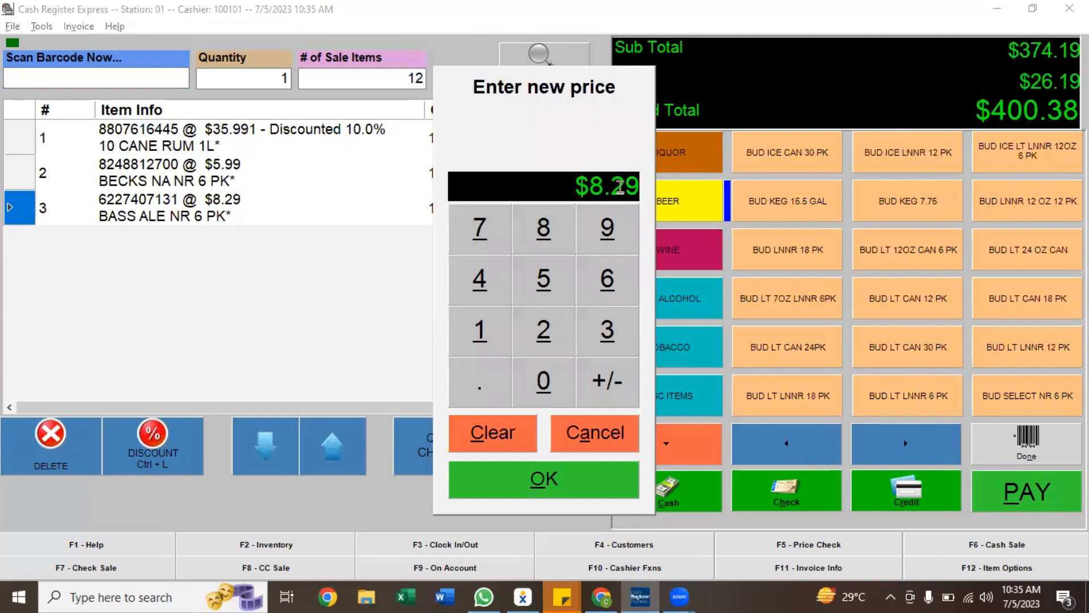
key("BackSpace")
type("5")
left_click(573, 480)
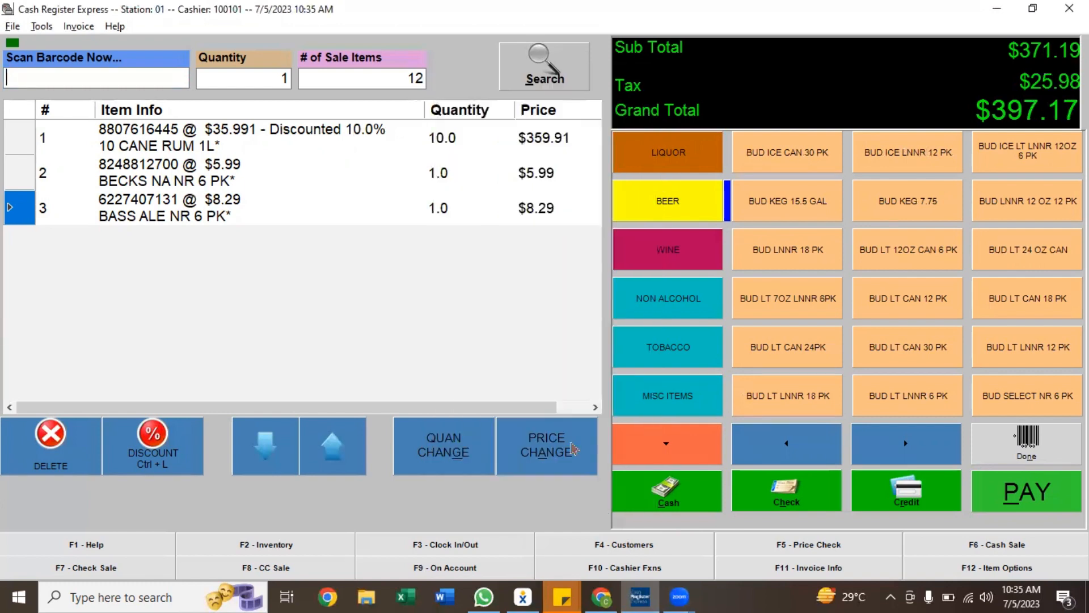
Finish item entry and open the Options menu, closing it without choosing anything
left_click(1034, 443)
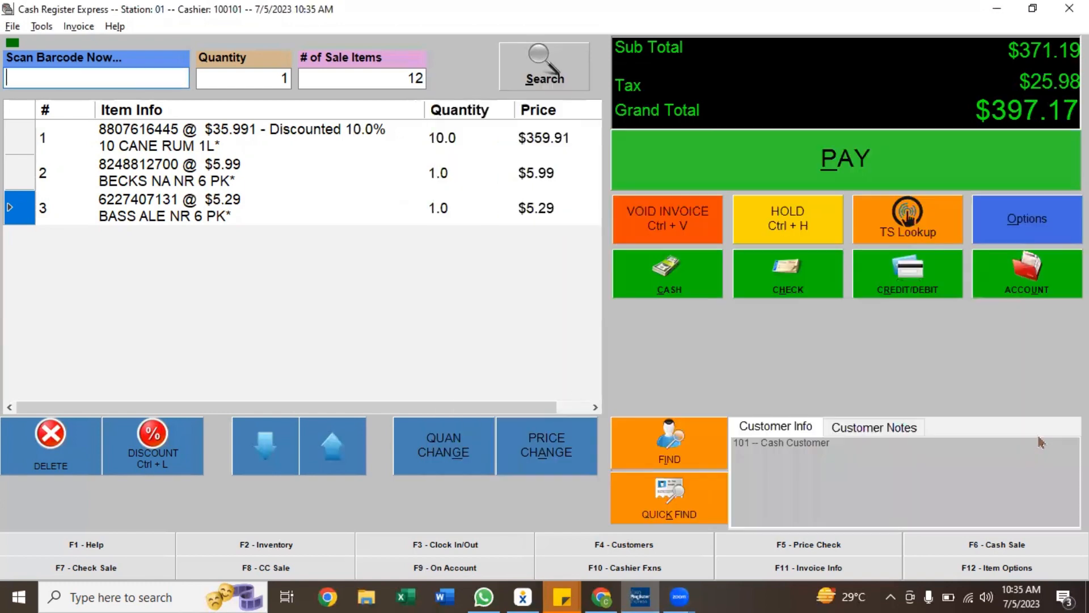
left_click(1044, 238)
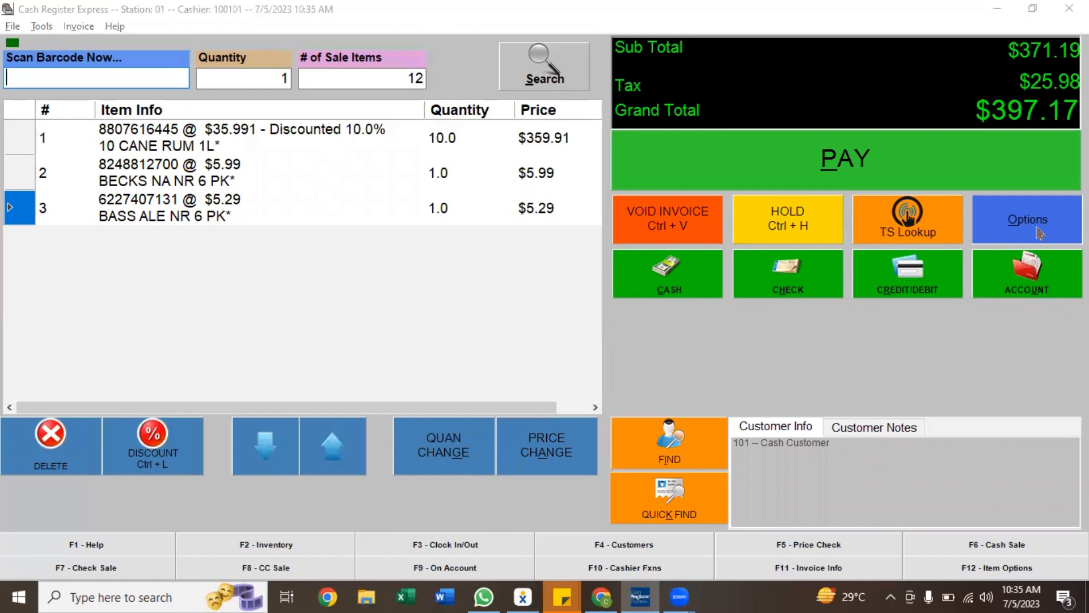
left_click(772, 190)
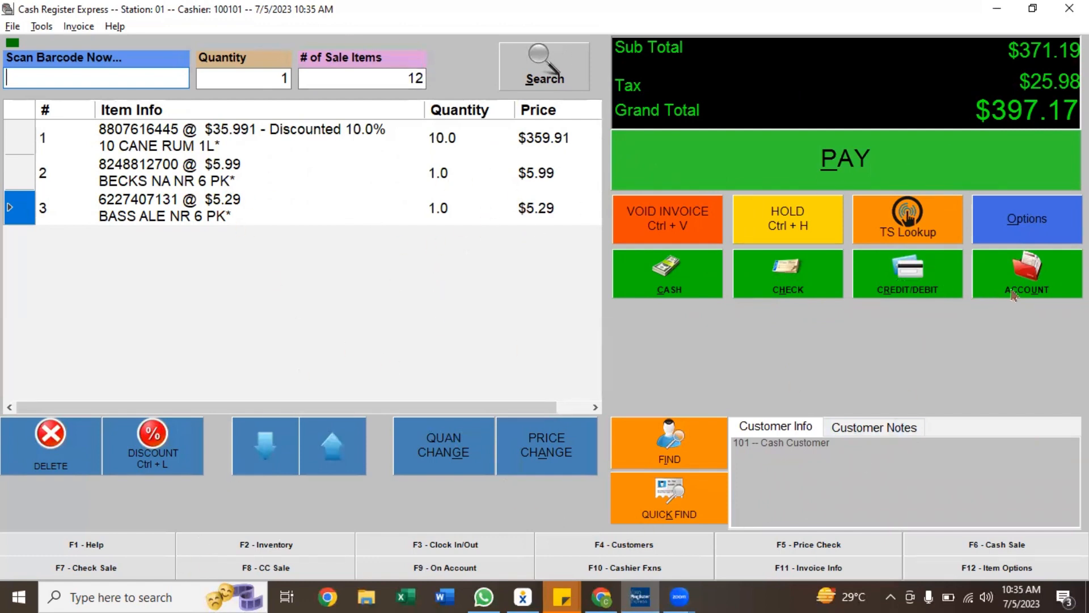
left_click(990, 225)
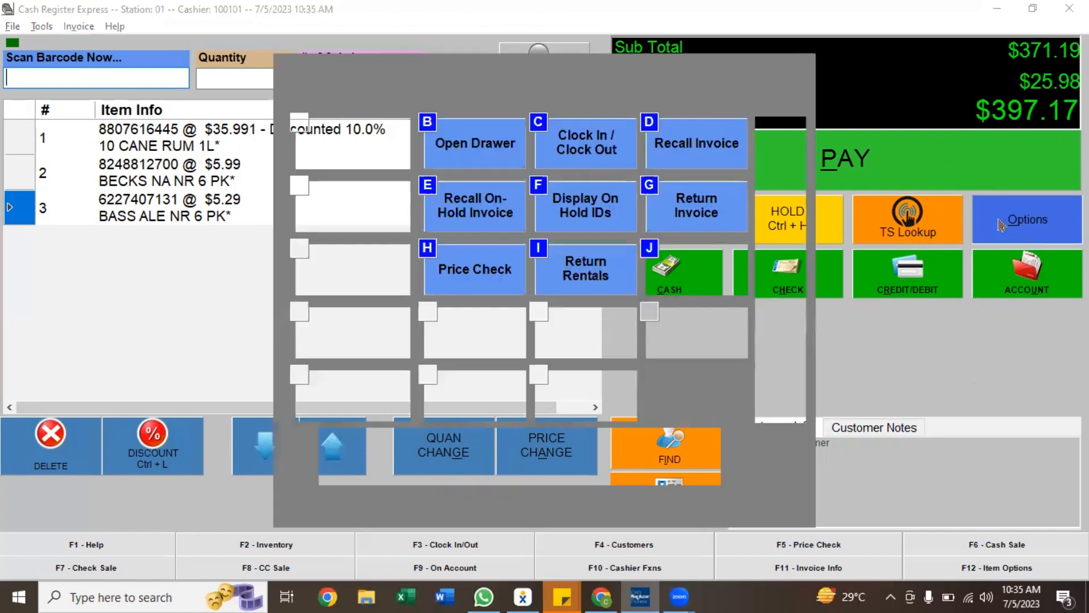
left_click(780, 268)
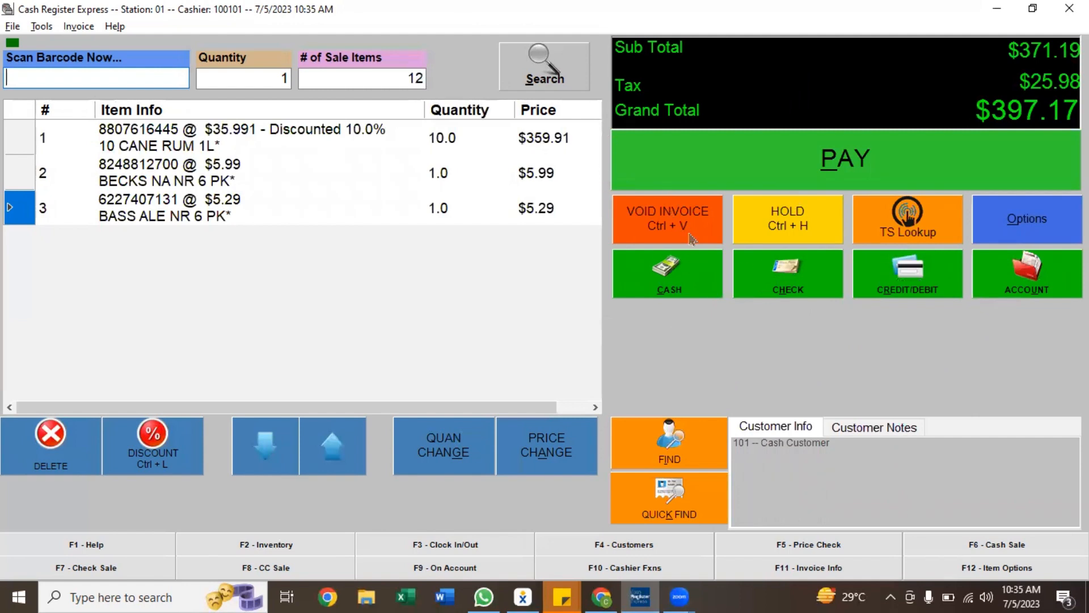
Void the invoice and ring up Bud LNNR 18 PK, Bud LT 7OZ LNNR 6PK, three Bud LT 12OZ CAN 6 PK and Bud Keg 7.75
left_click(674, 225)
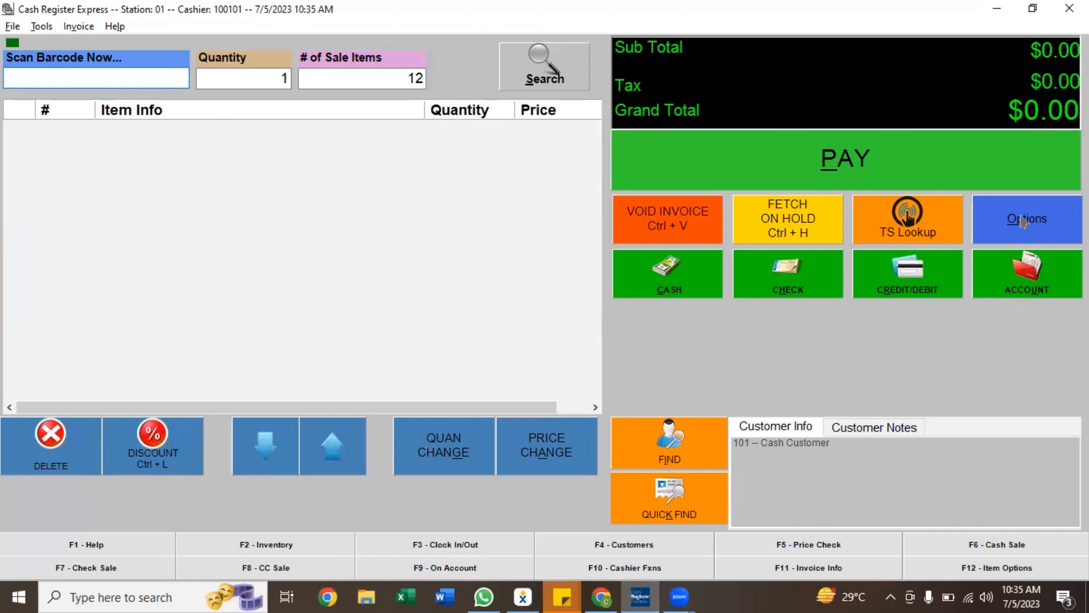
left_click(892, 227)
left_click(805, 249)
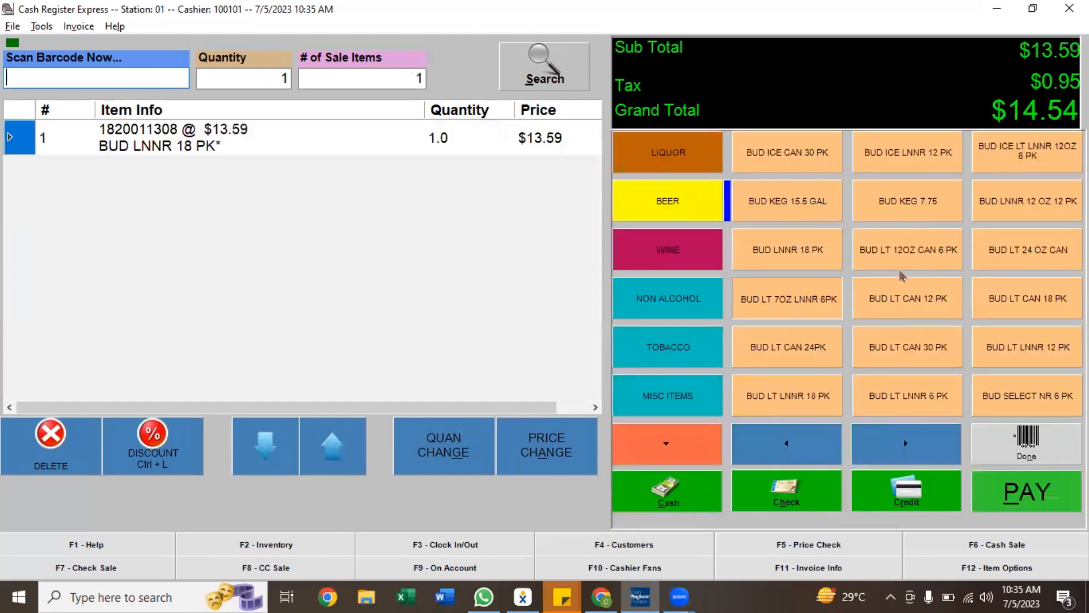
left_click(931, 258)
left_click(916, 216)
left_click(947, 249)
left_click(906, 253)
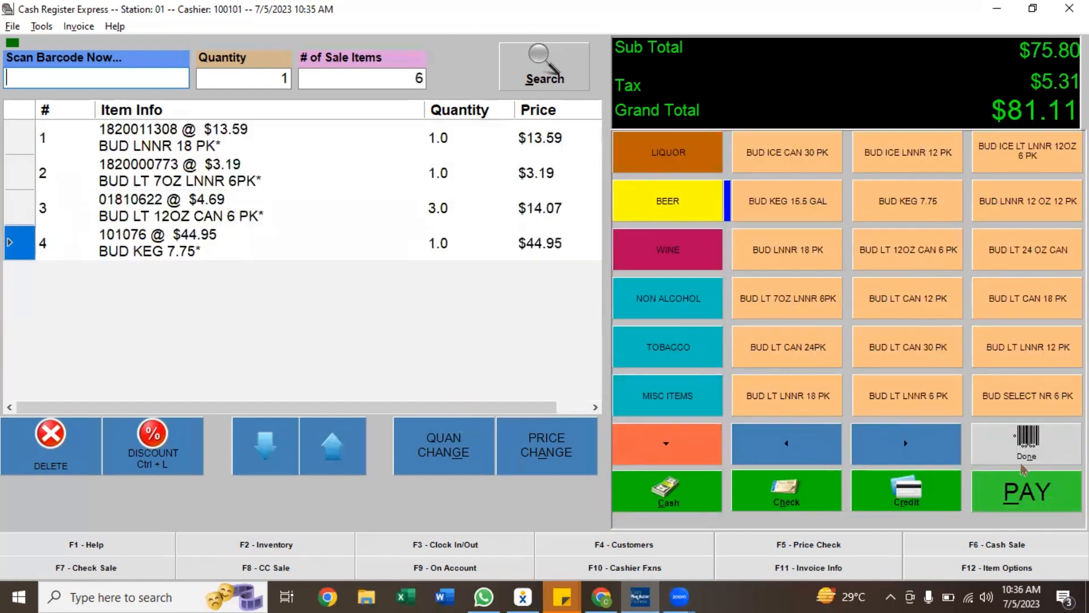
Pay the sale with $82.00 cash and decline printing a receipt
left_click(1025, 488)
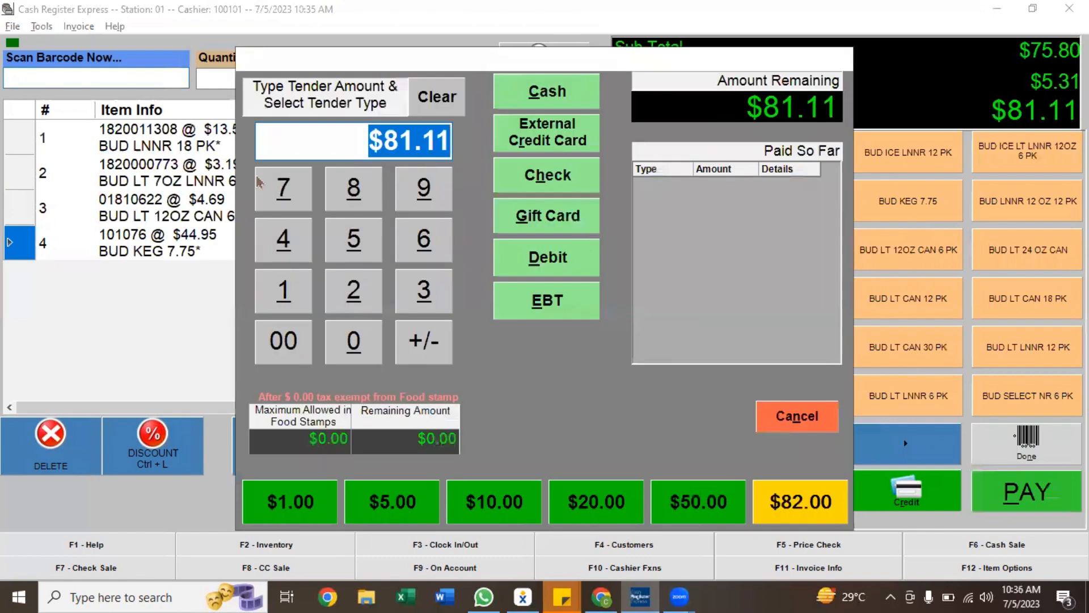
left_click(754, 500)
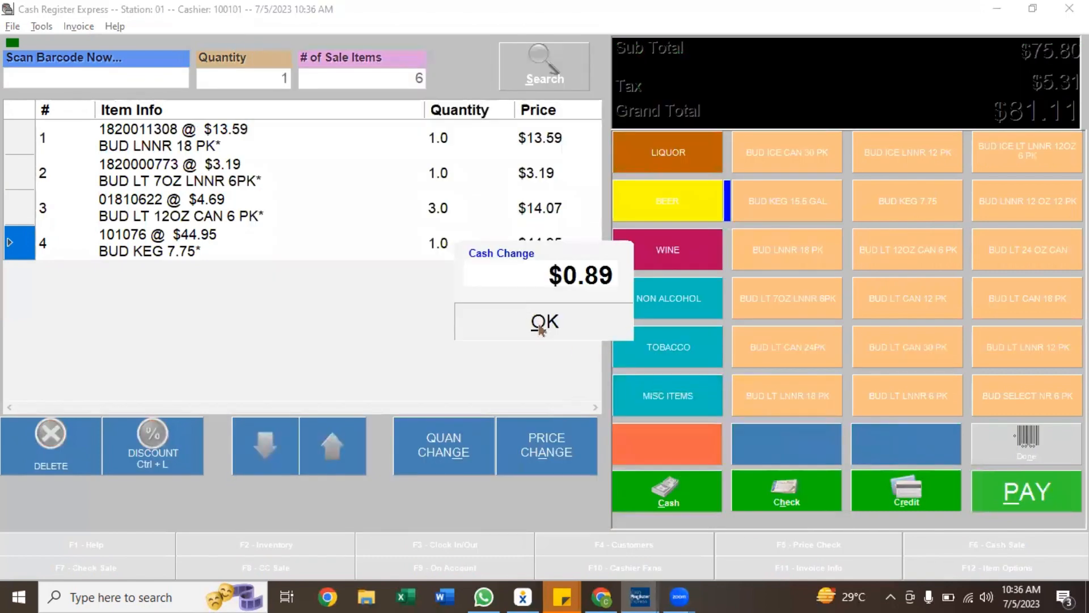
left_click(541, 329)
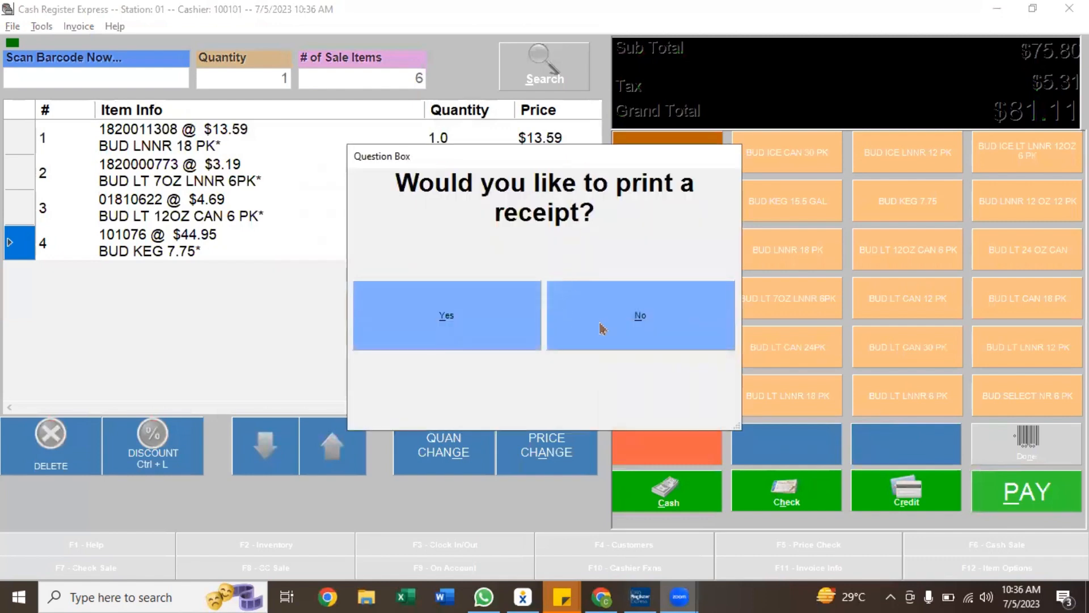
left_click(636, 315)
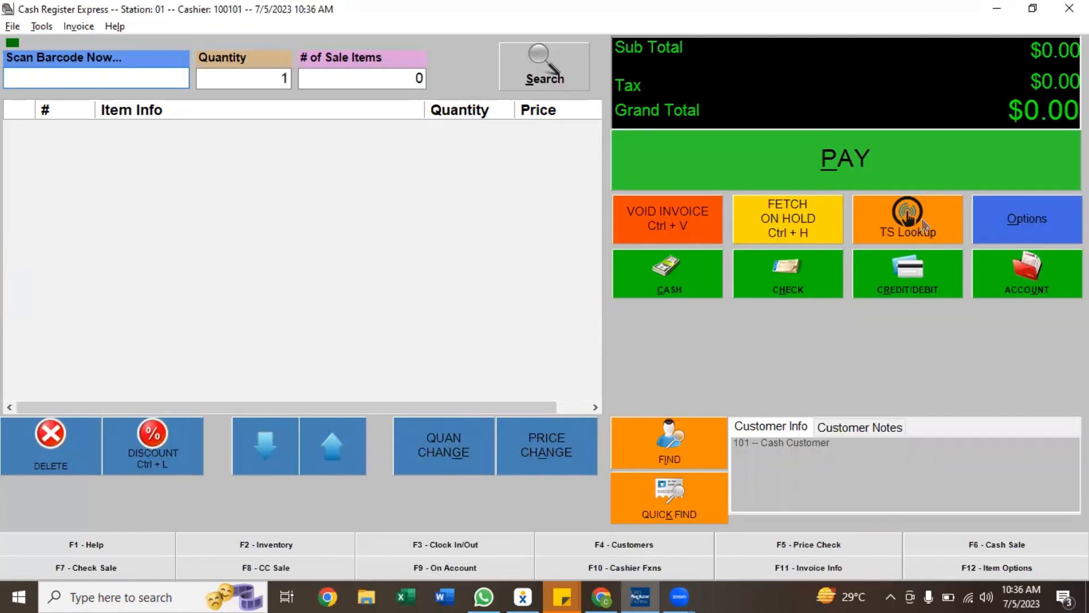
Ring up one 99 Bananas 750 ML and two 1800 Tequila Reposado, then finish item entry
left_click(923, 226)
left_click(907, 250)
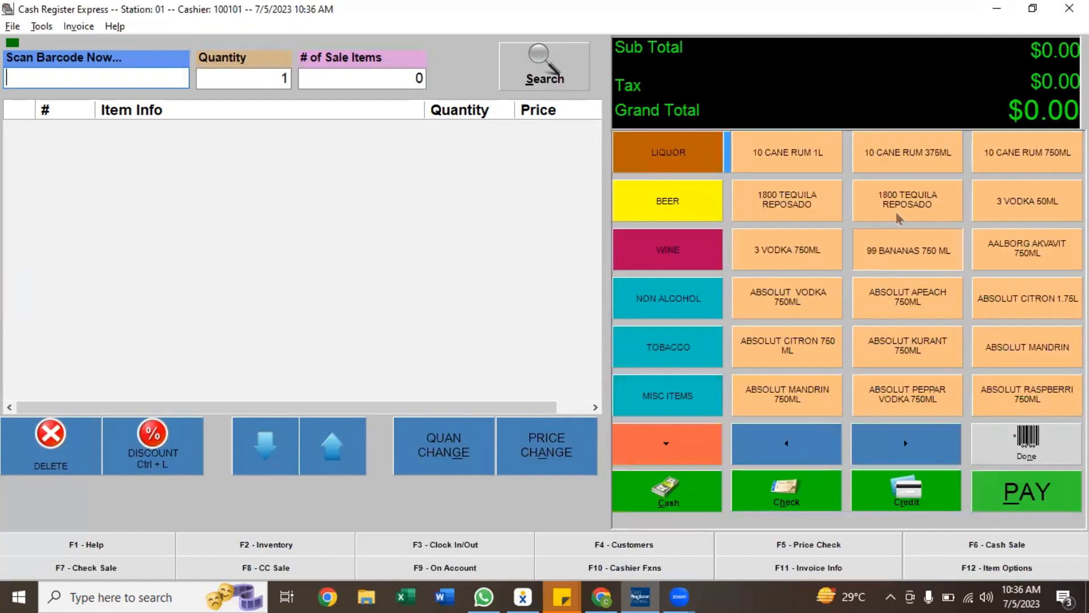
left_click(908, 201)
left_click(908, 201)
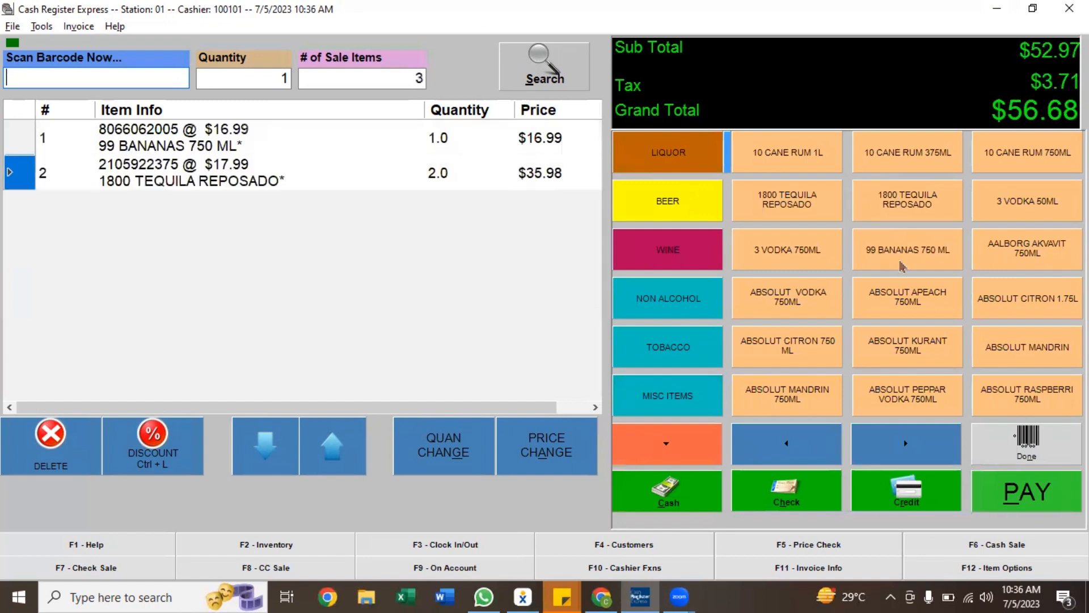
left_click(1027, 442)
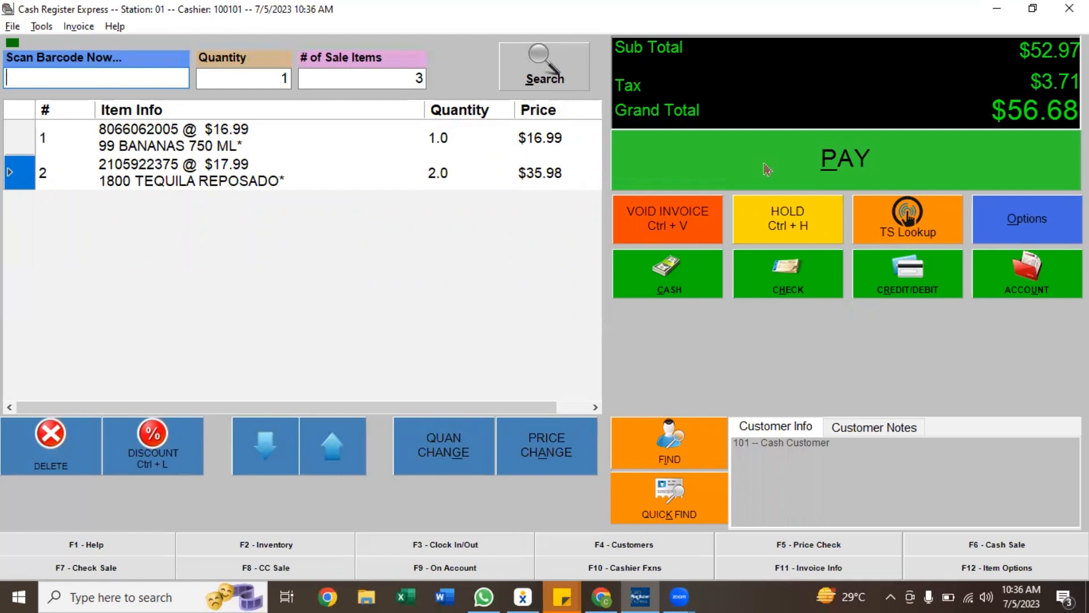
Put the current invoice on hold under the on-hold ID 0101
left_click(785, 234)
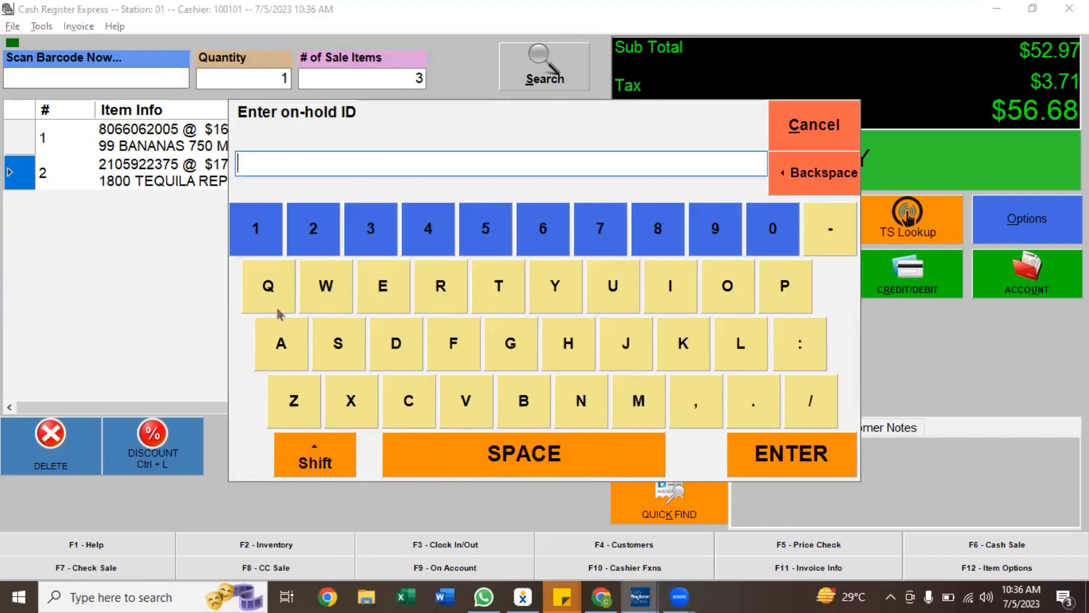
type("0101")
key("Return")
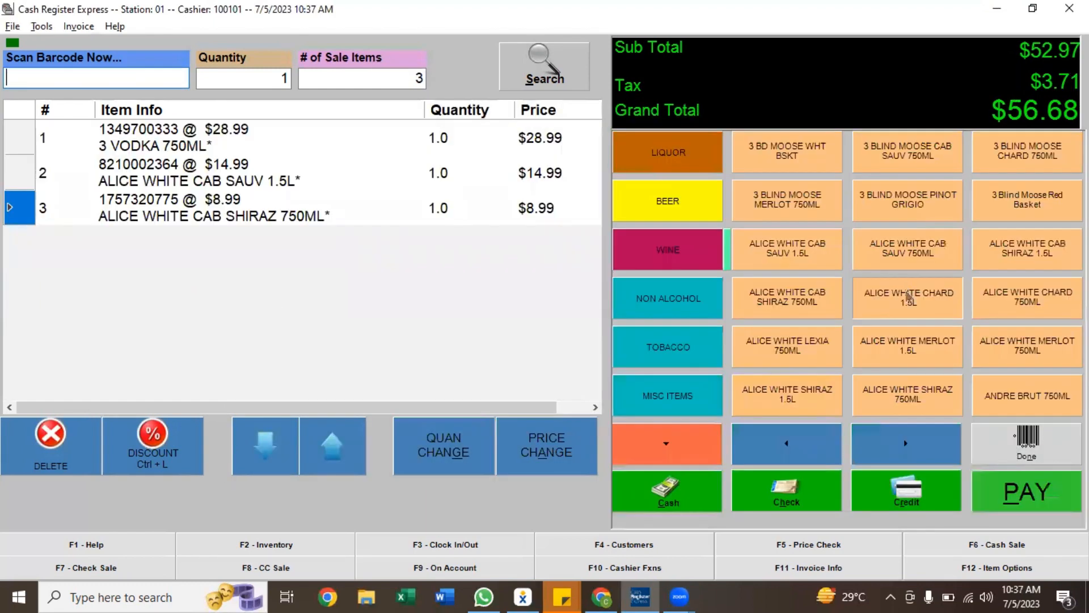
Add one ALICE WHITE CHARD 1.5L to the sale and pay it with $73.00 cash, declining the receipt
left_click(910, 296)
left_click(1010, 495)
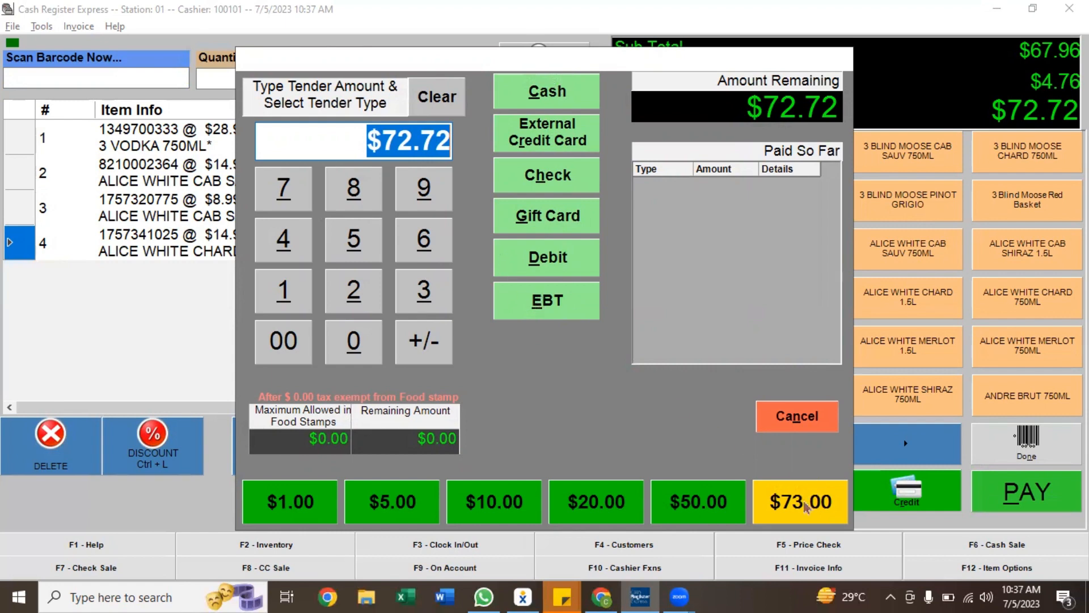
left_click(420, 137)
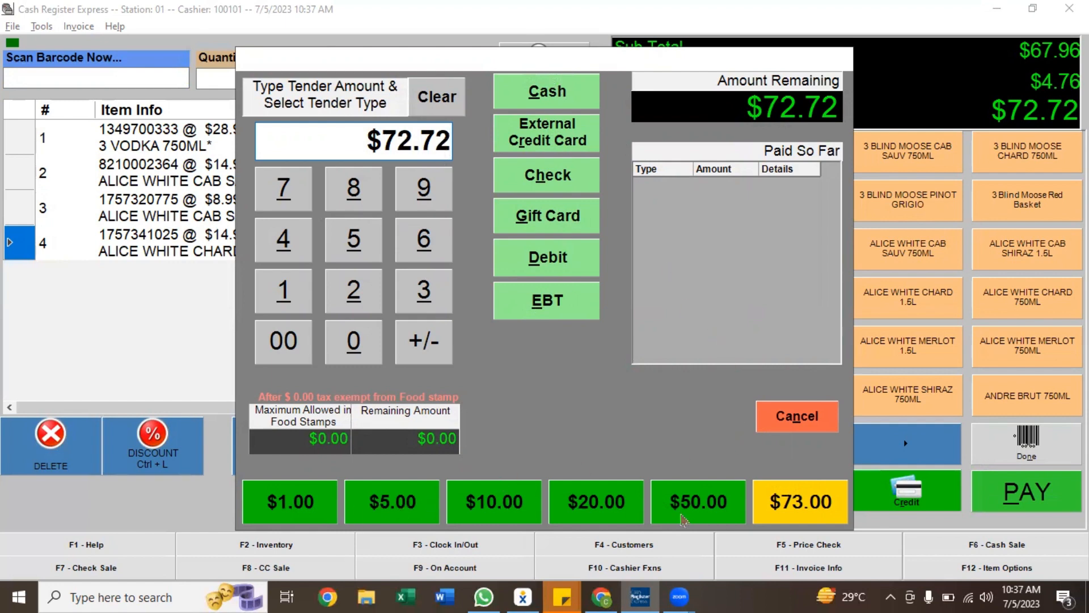
left_click(790, 512)
left_click(545, 318)
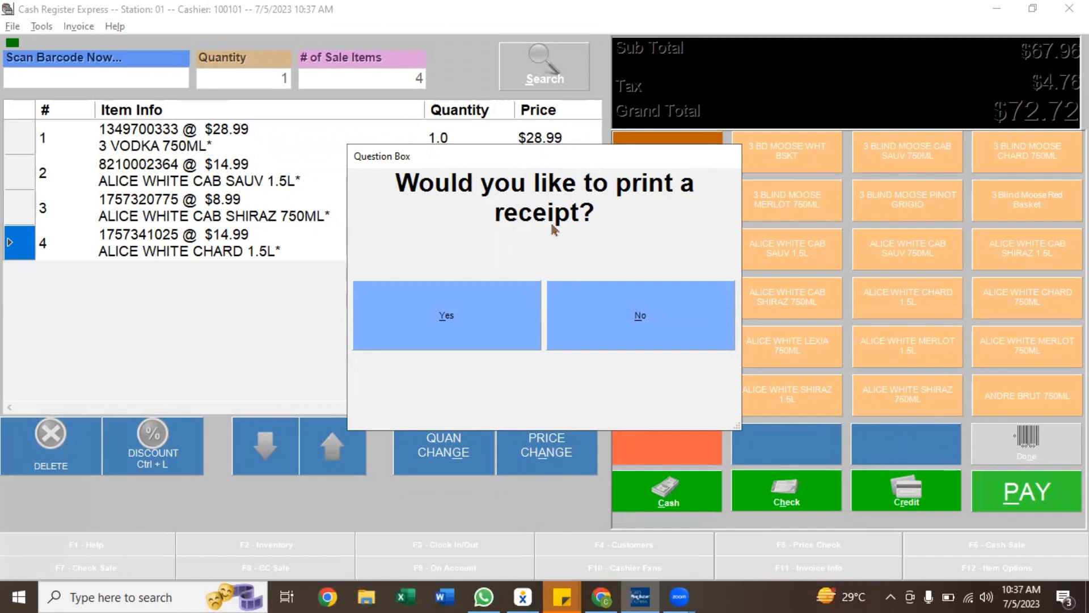
left_click(634, 337)
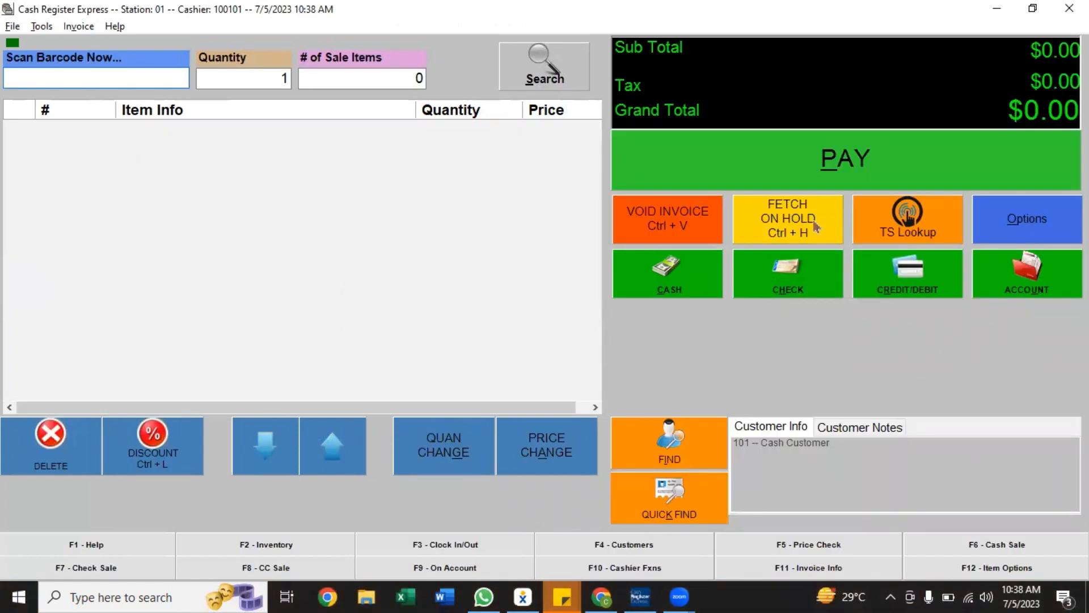
Recall the on-hold invoice 0101 back into the register
left_click(838, 225)
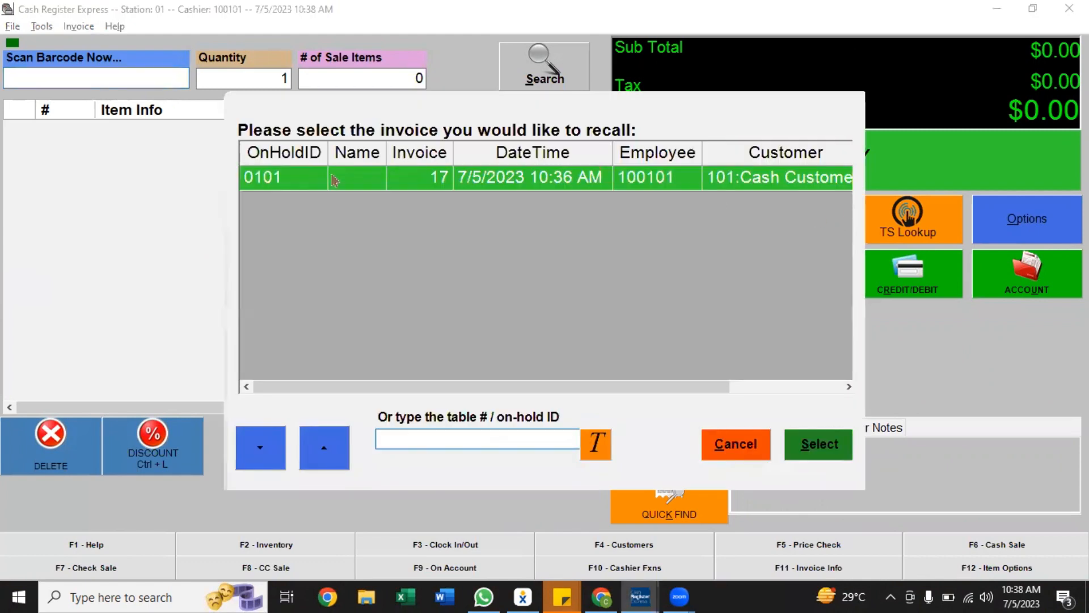
left_click(308, 180)
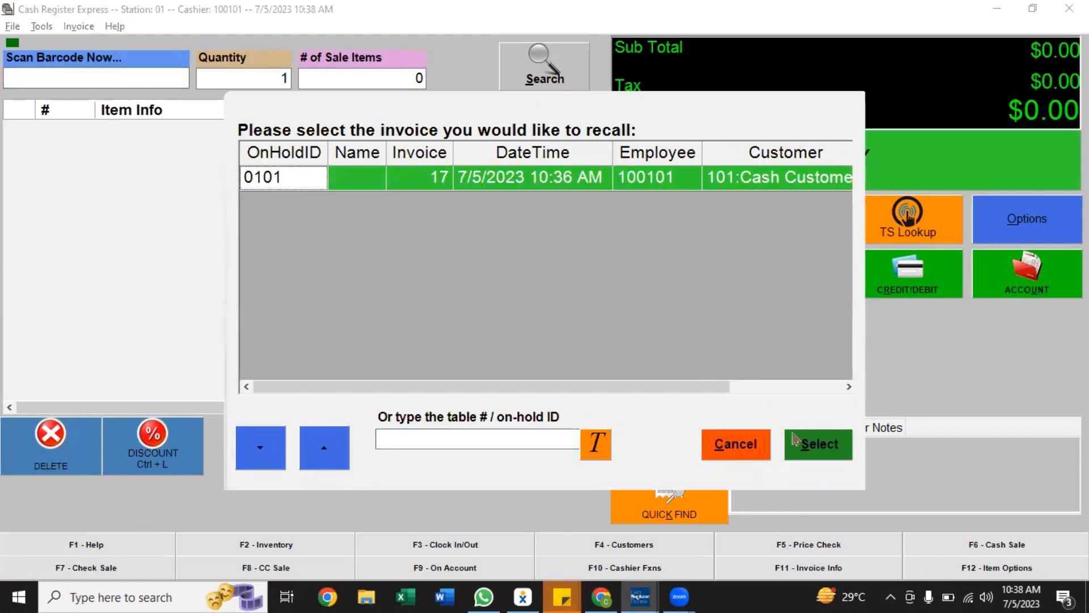
left_click(834, 452)
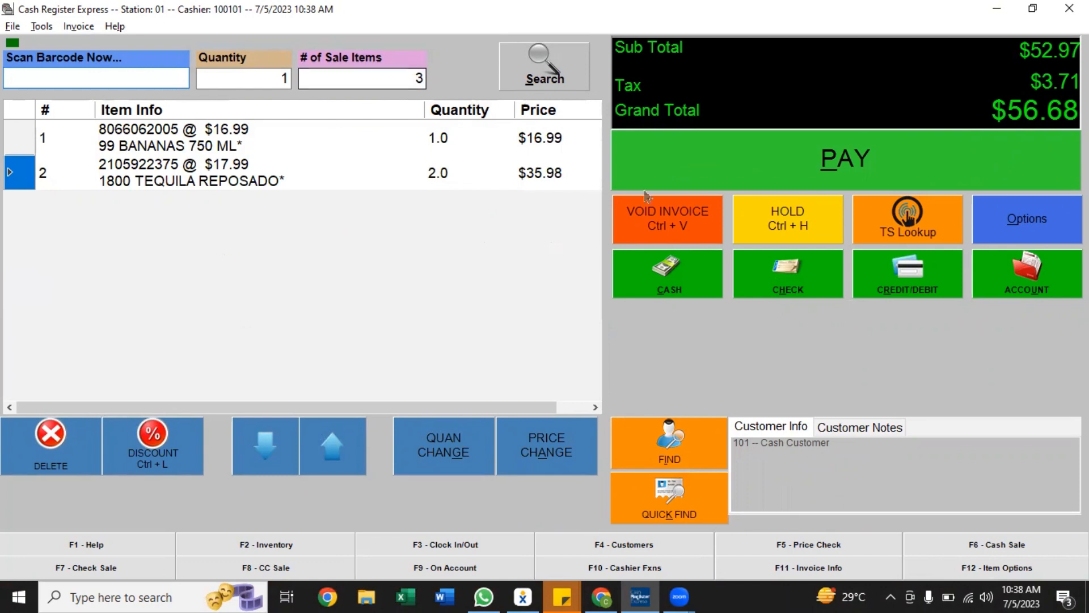
Pay the recalled sale with $57.00 cash and decline printing a receipt
left_click(690, 273)
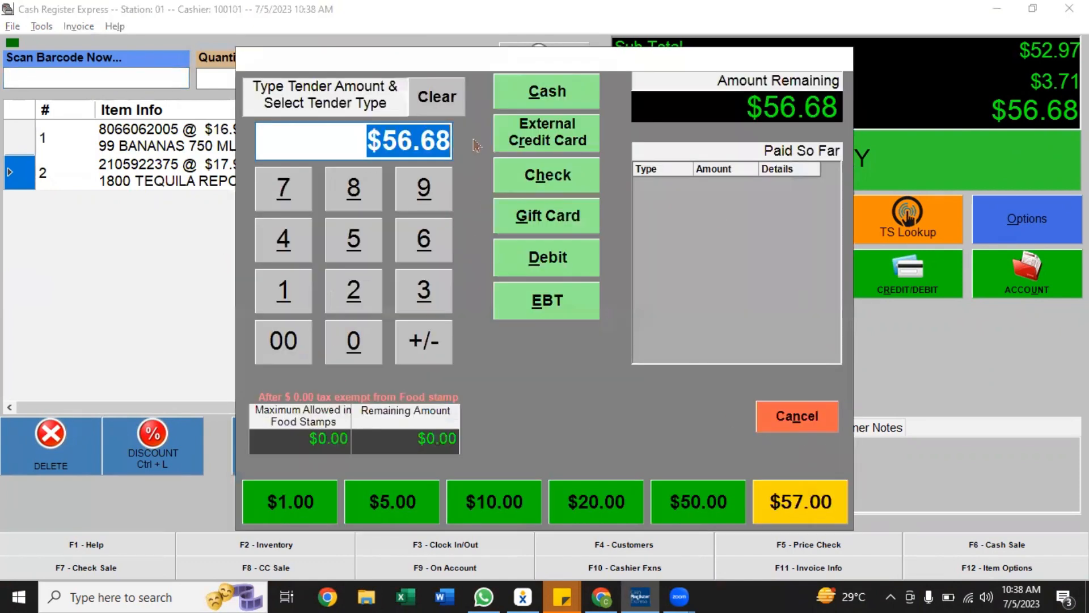
left_click(782, 505)
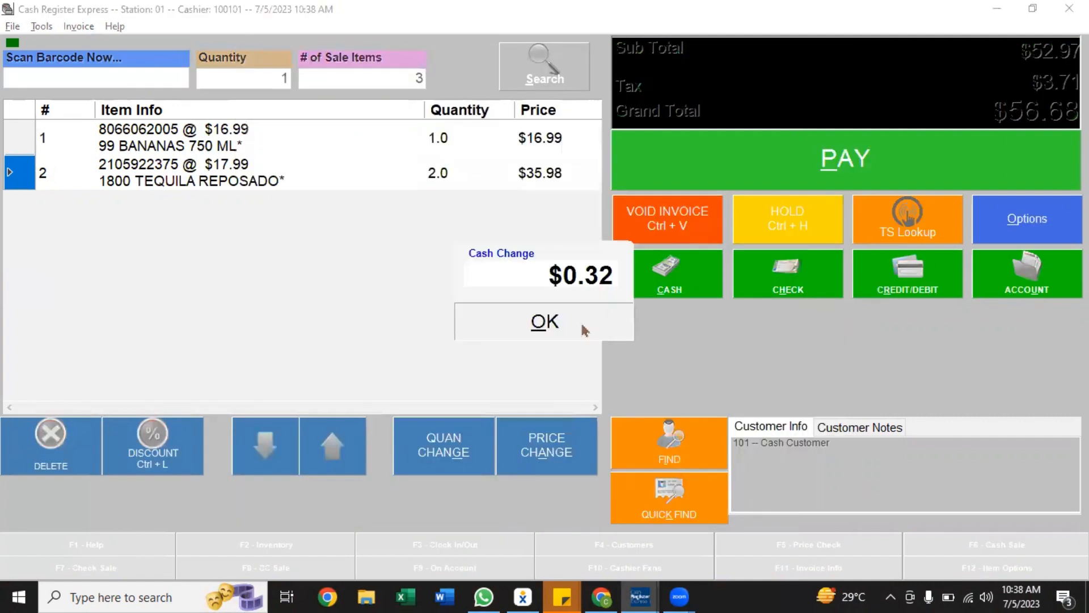
left_click(580, 321)
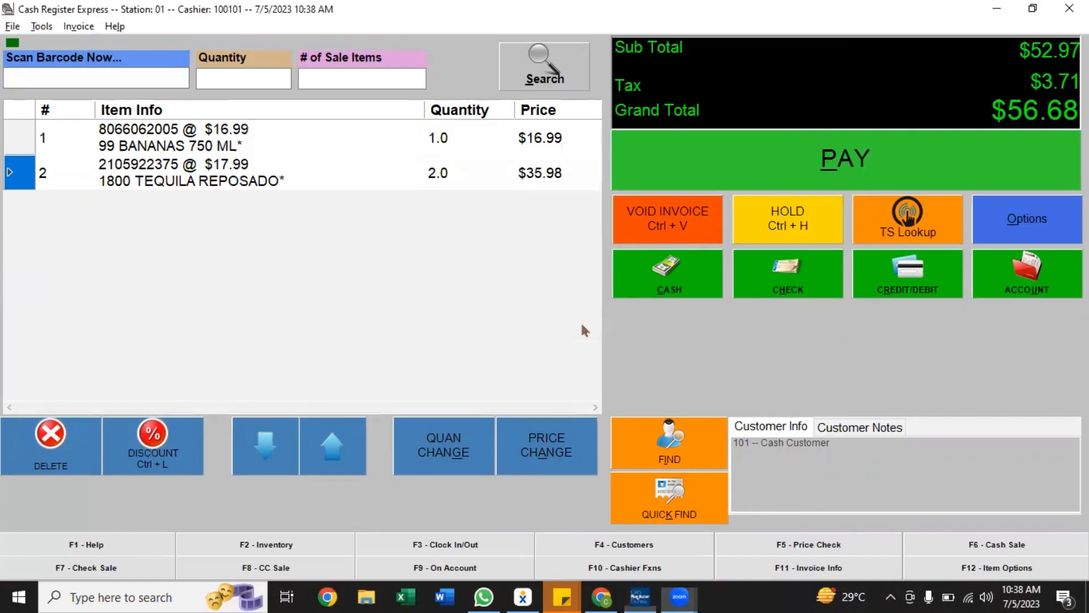
left_click(526, 332)
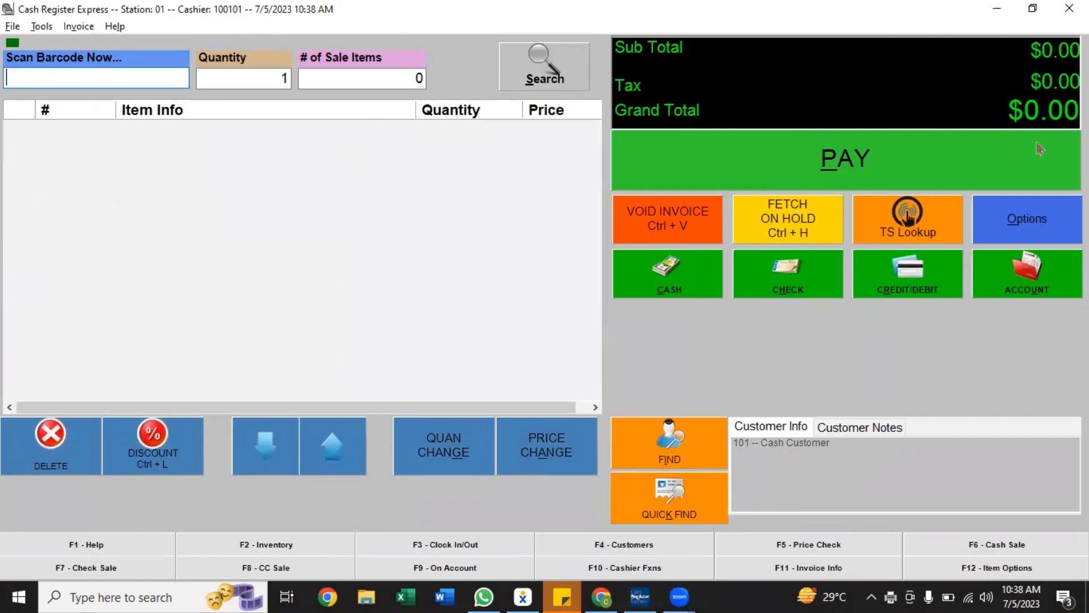
Browse the Options menu categories and open Inventory Maintenance from the Administrative section
left_click(1038, 233)
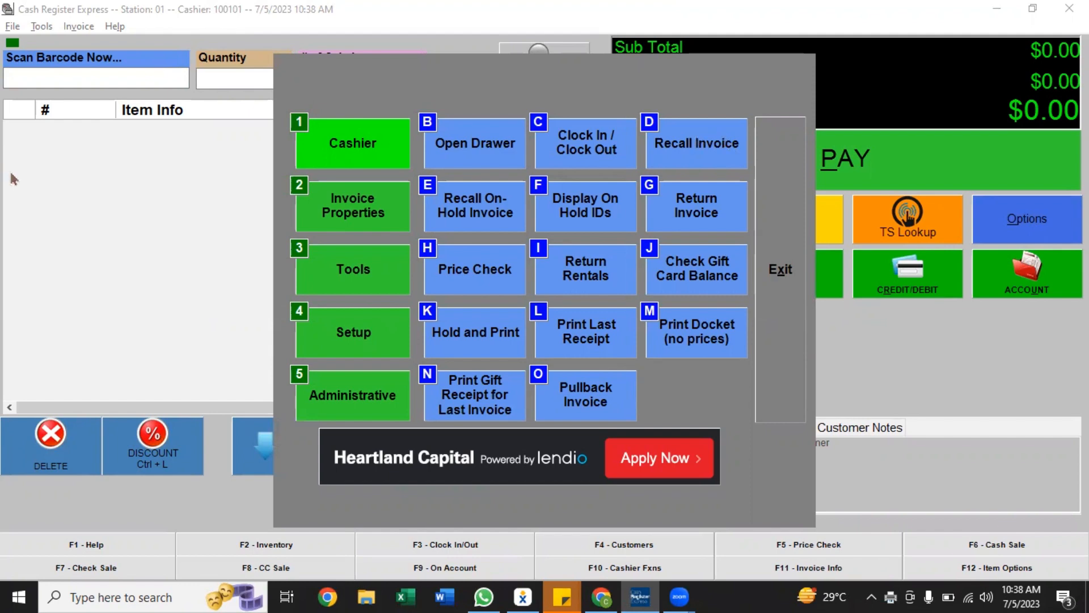
left_click(366, 233)
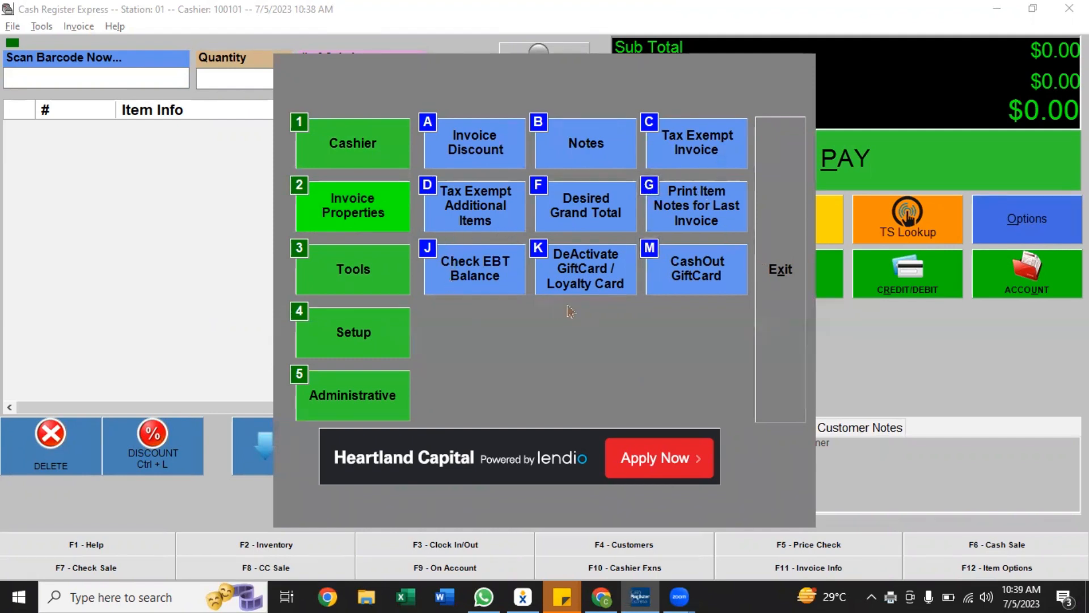
left_click(391, 268)
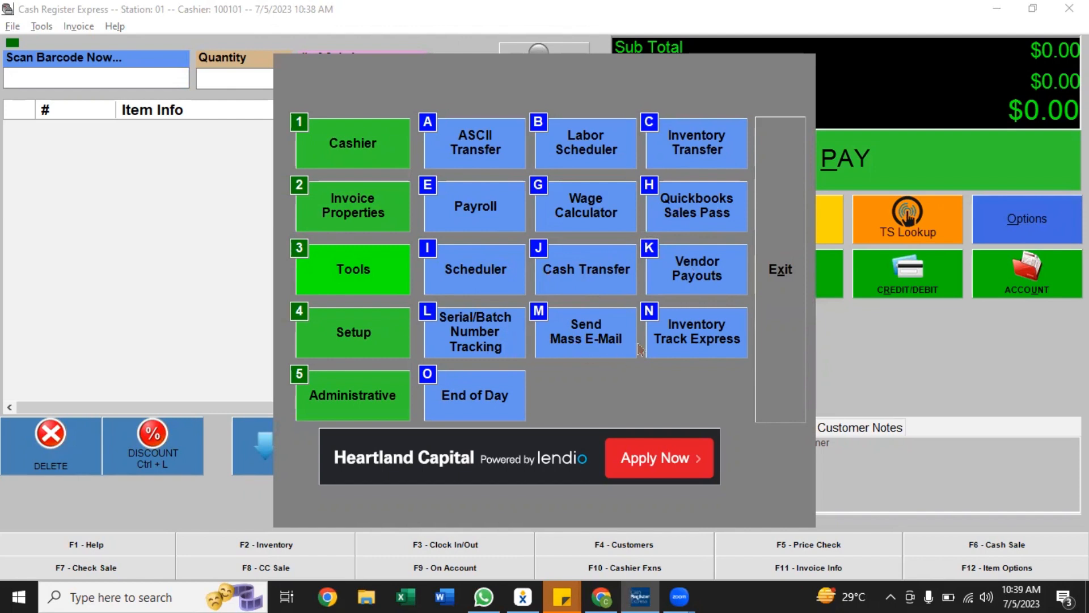
left_click(381, 350)
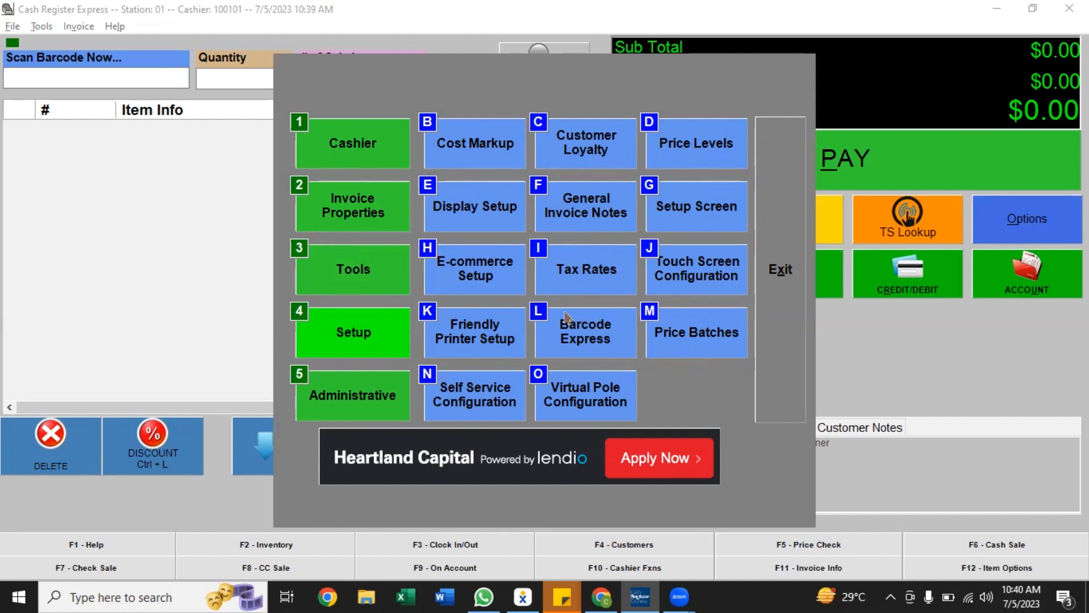
left_click(374, 403)
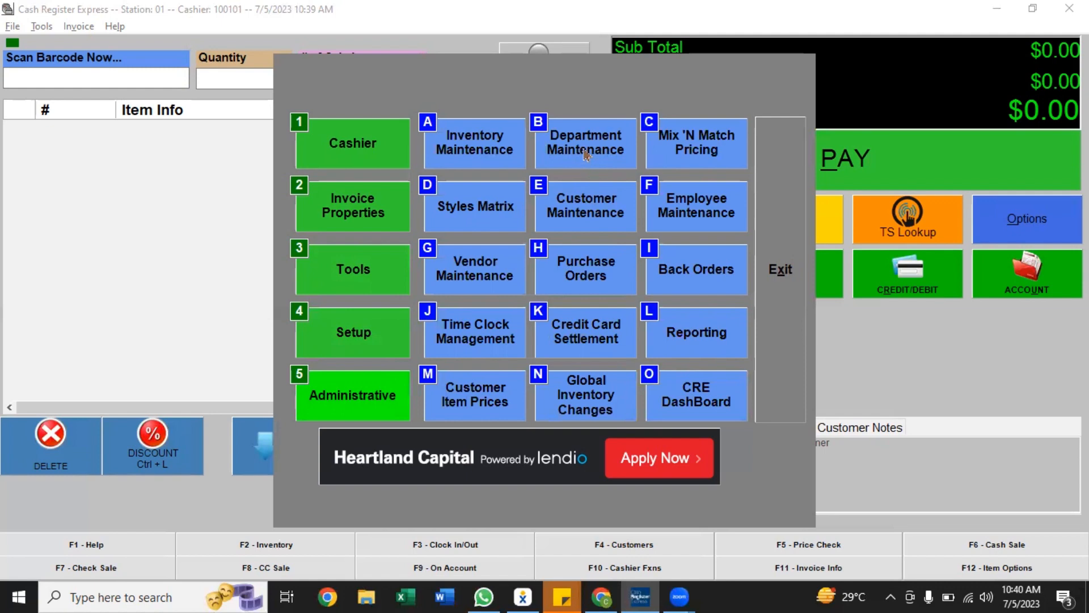
left_click(512, 149)
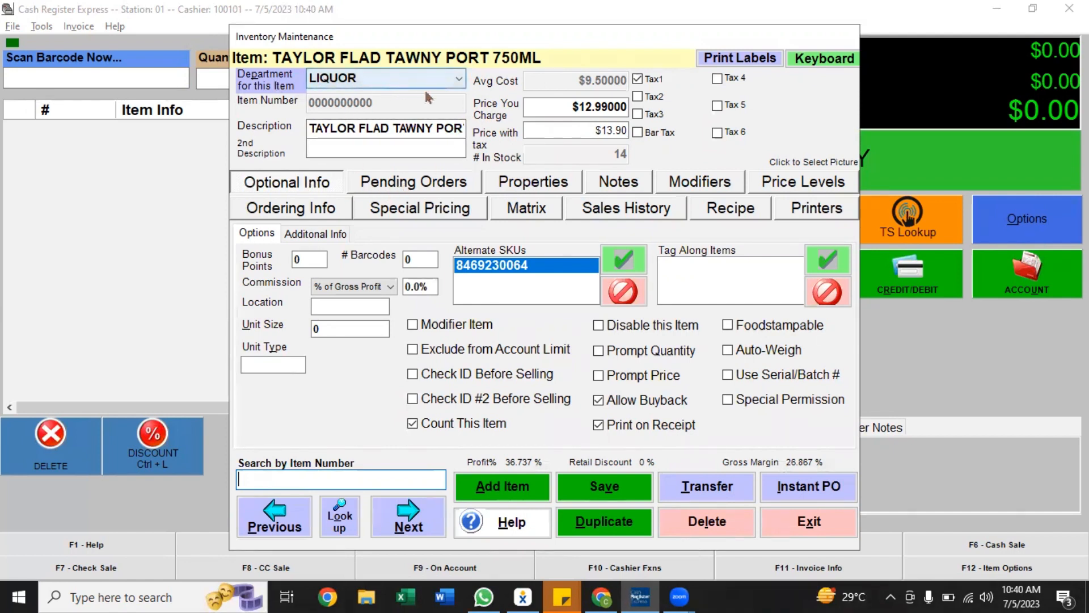
Review the item's description and its Ordering Info, Special Pricing, Matrix, Sales History, Recipe and Printers tabs
left_click(394, 125)
key("End")
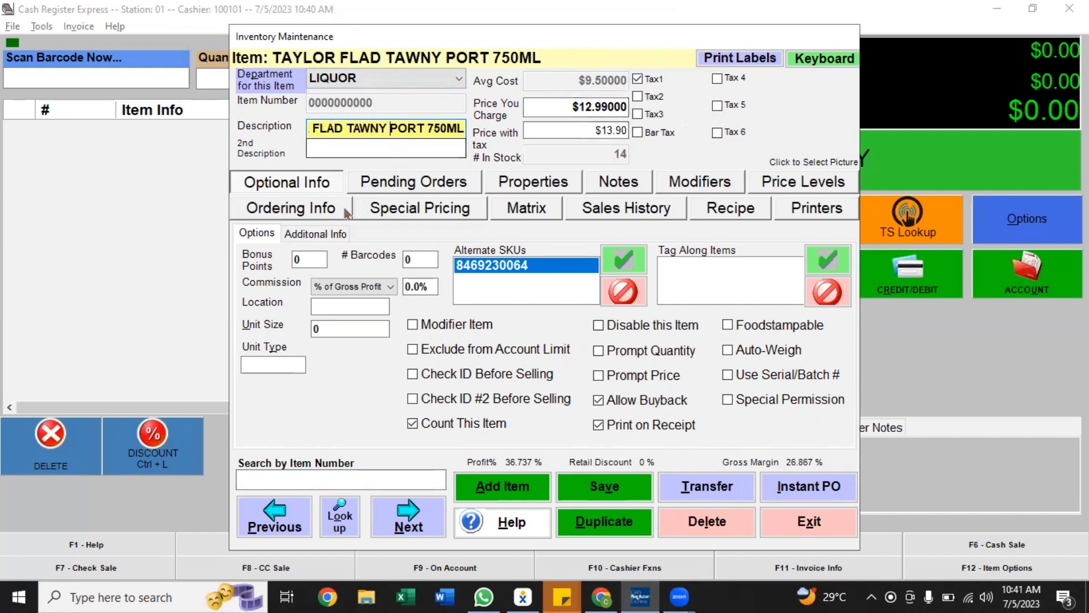
left_click(311, 214)
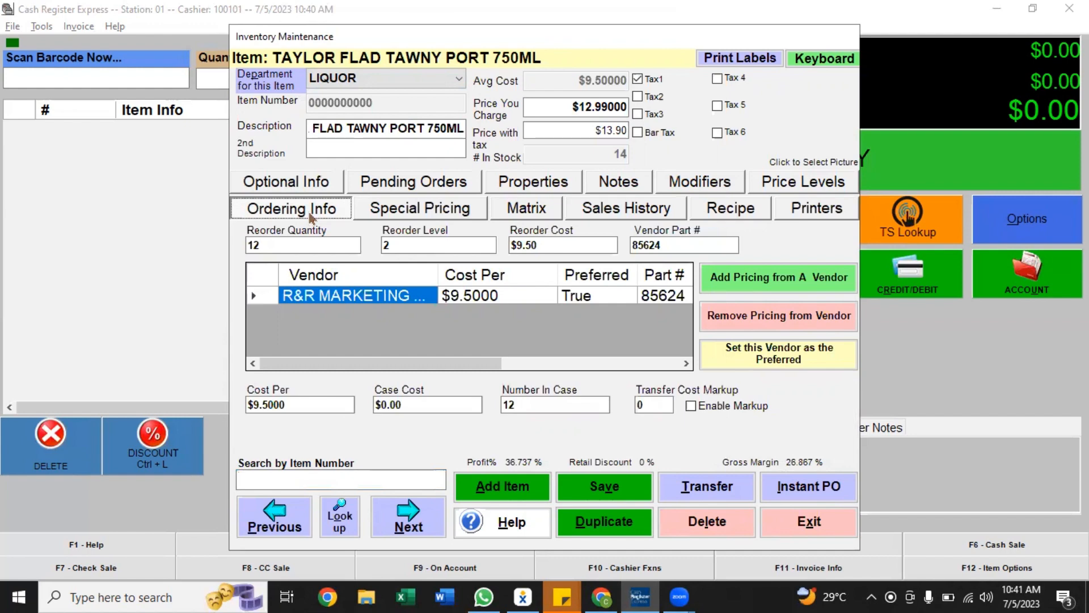
left_click(469, 217)
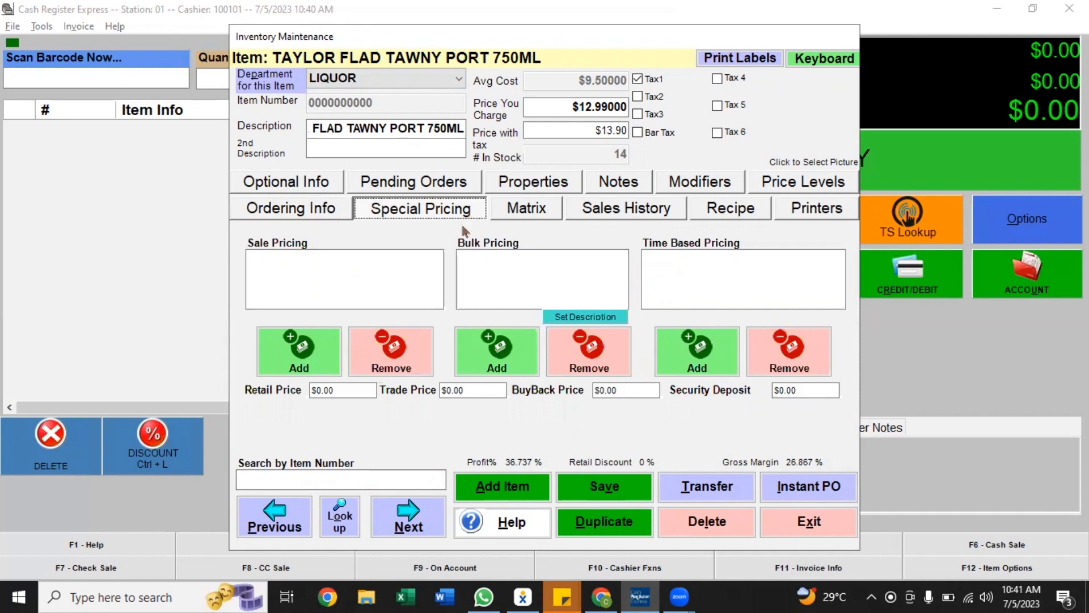
left_click(525, 215)
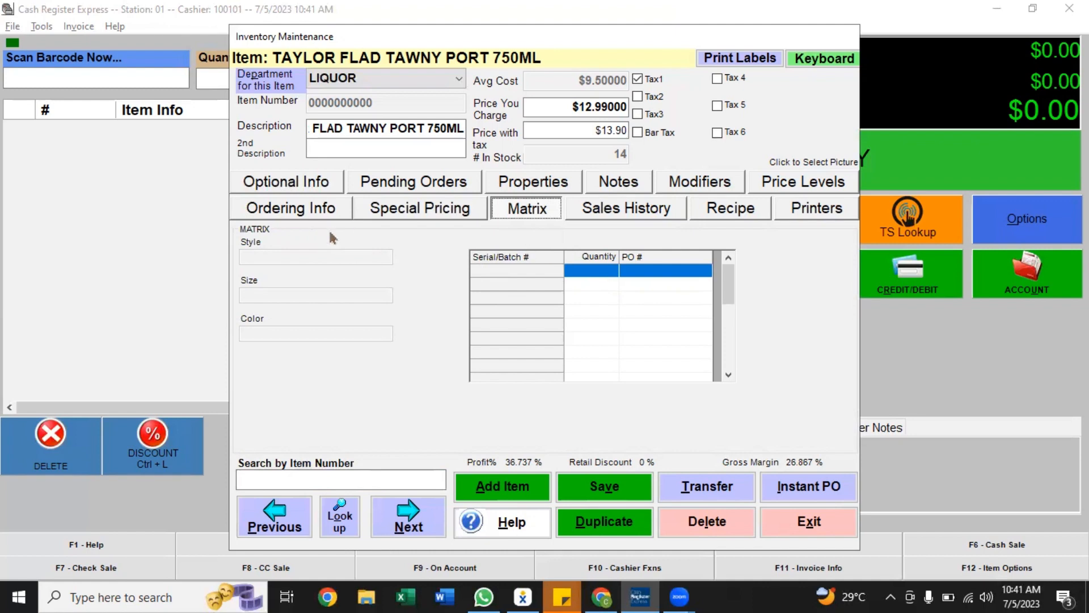
left_click(603, 208)
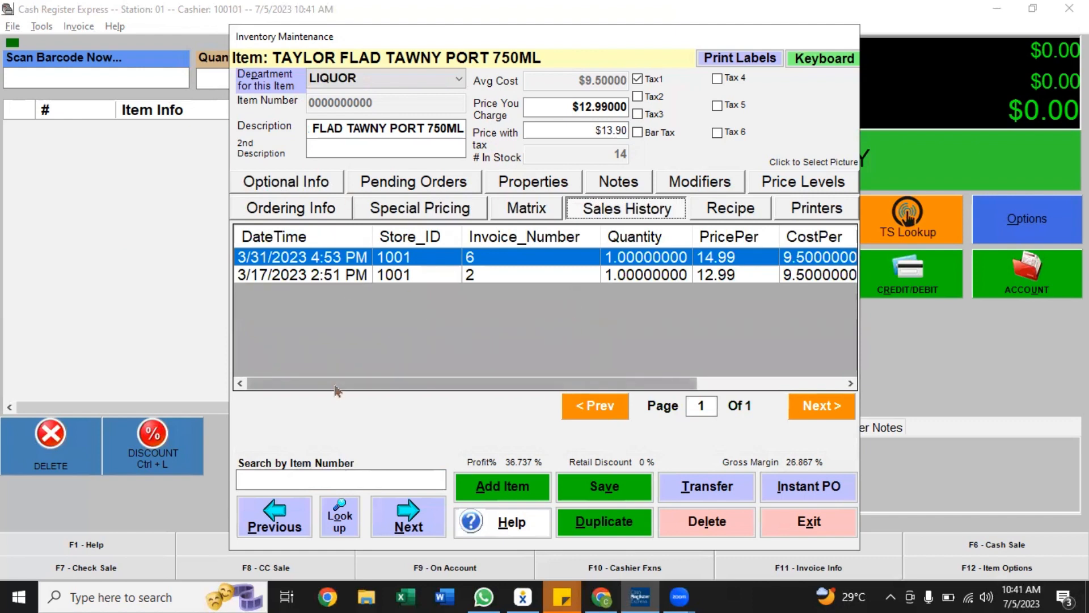
left_click_drag(335, 391, 488, 390)
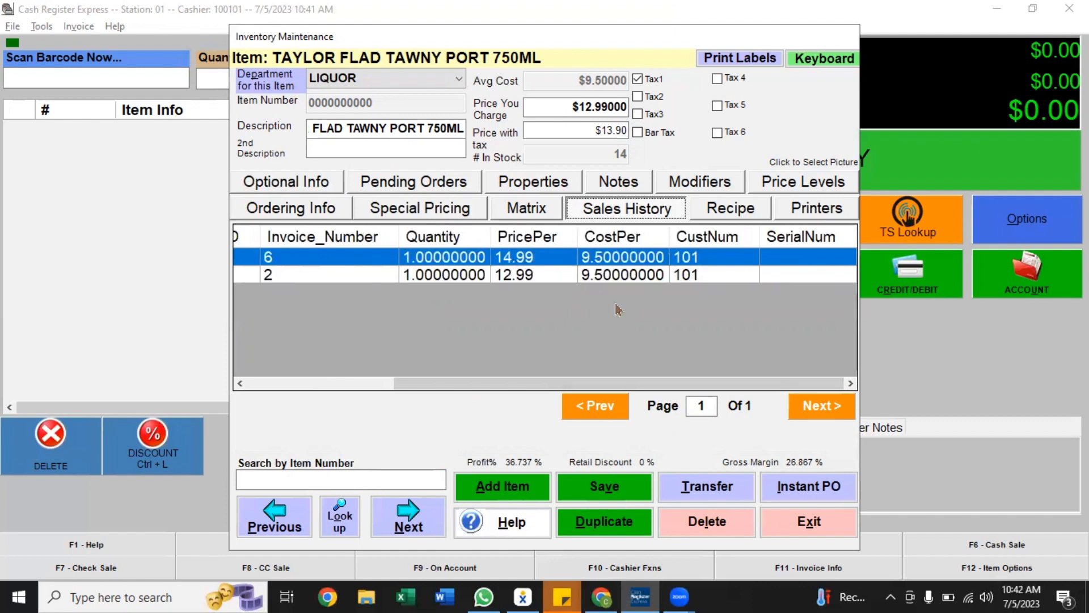
left_click(742, 205)
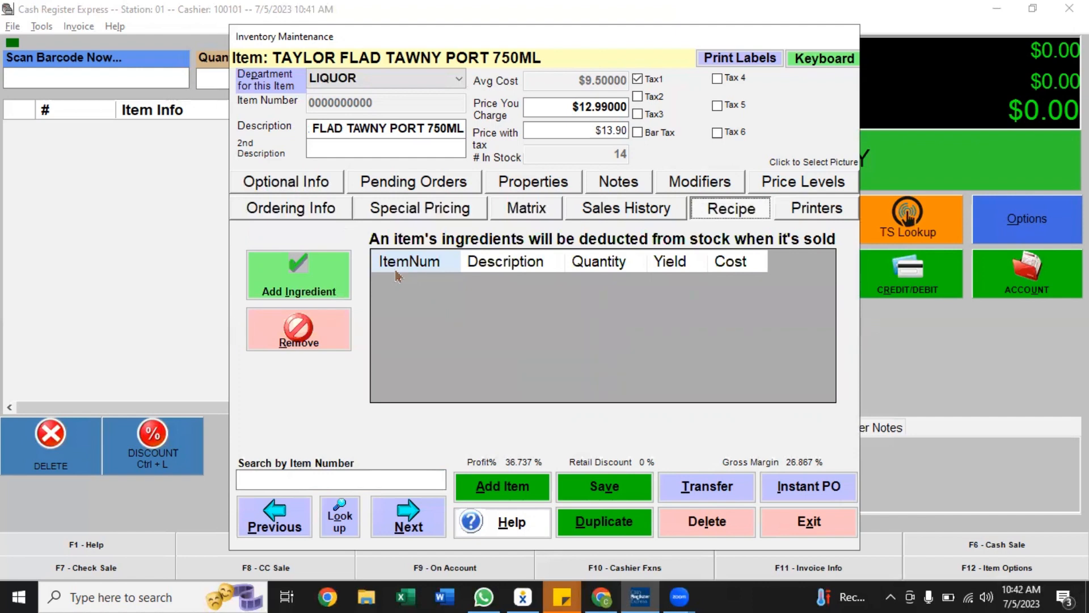
left_click(812, 212)
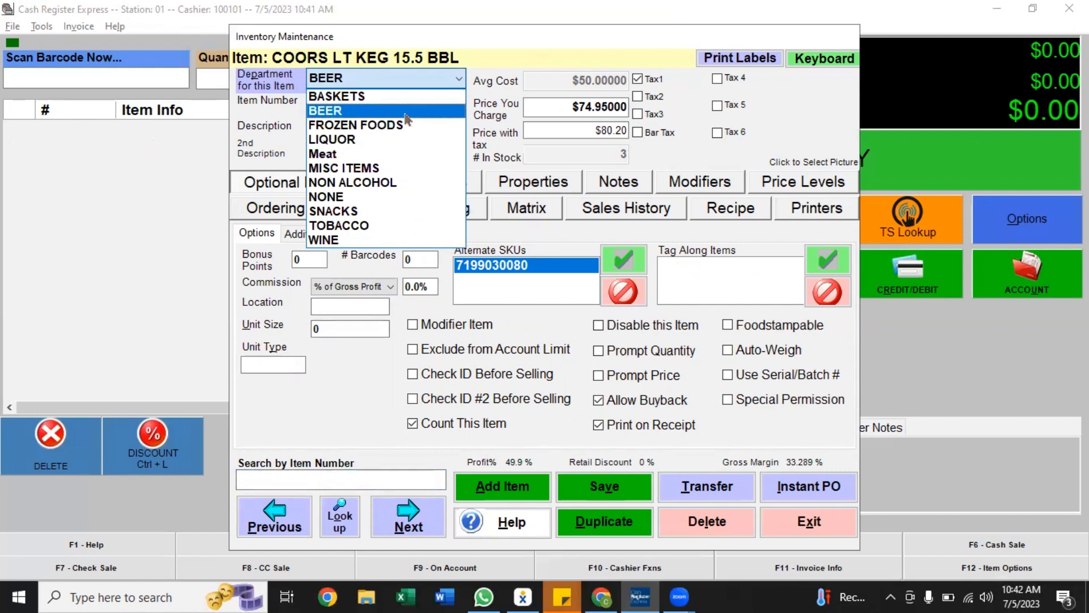
left_click(437, 75)
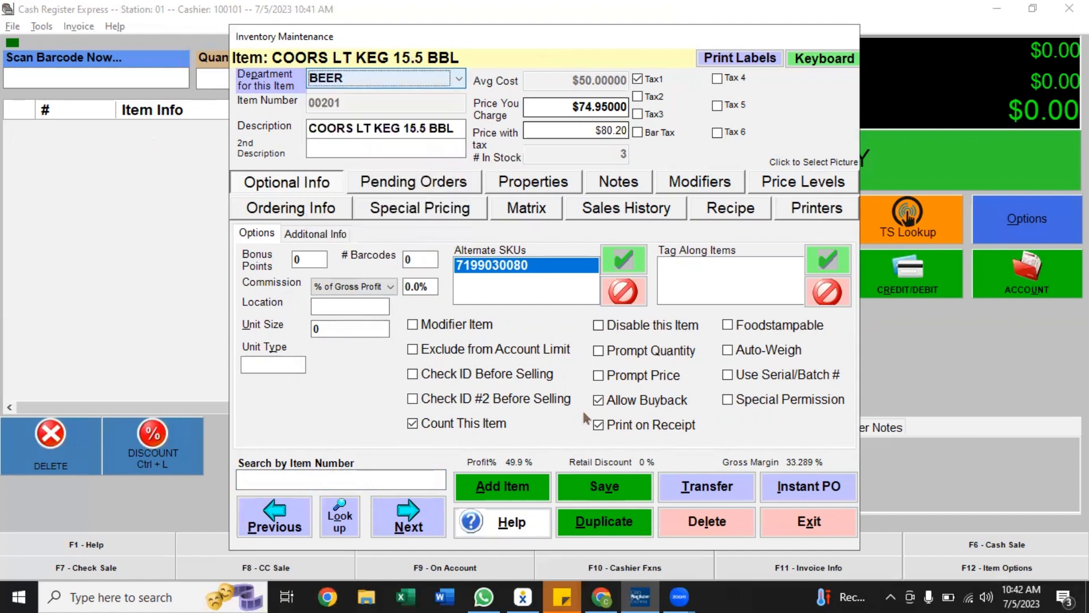
Start adding a new standard item and set its department to LIQUOR
left_click(506, 489)
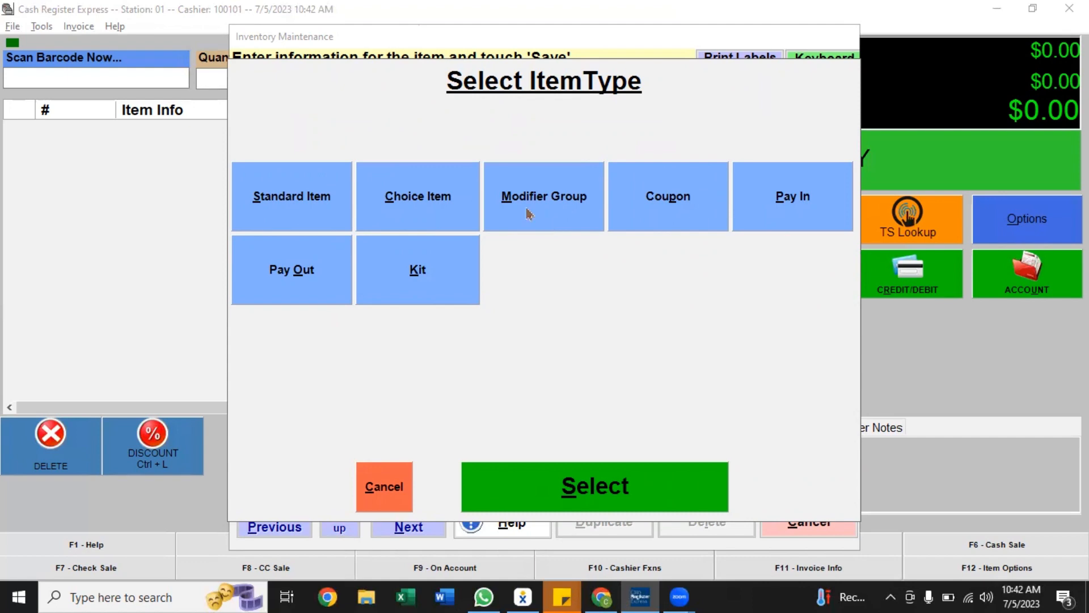
left_click(322, 188)
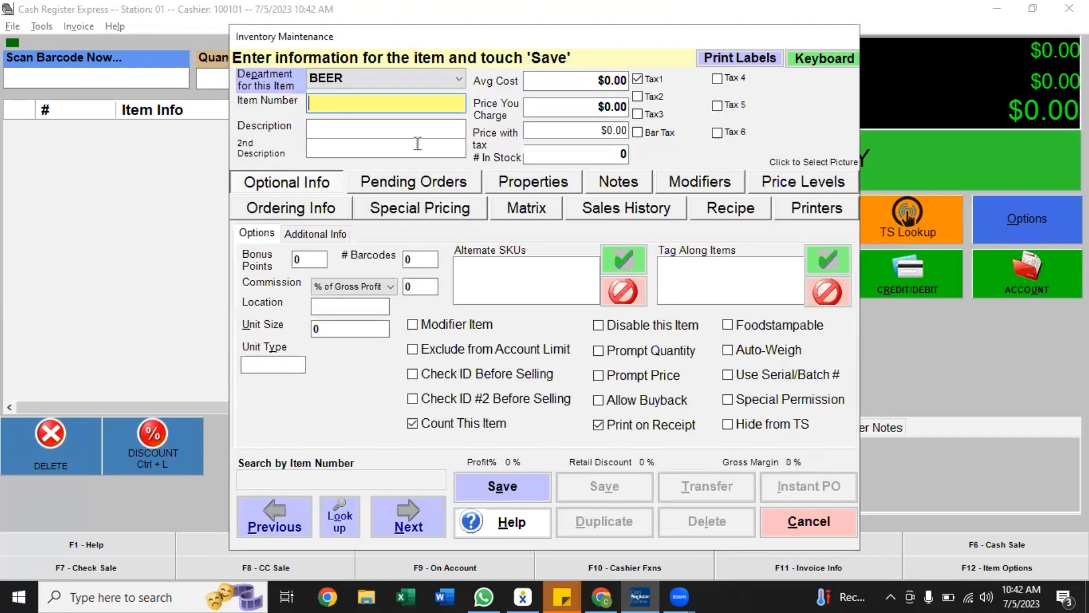
left_click(366, 85)
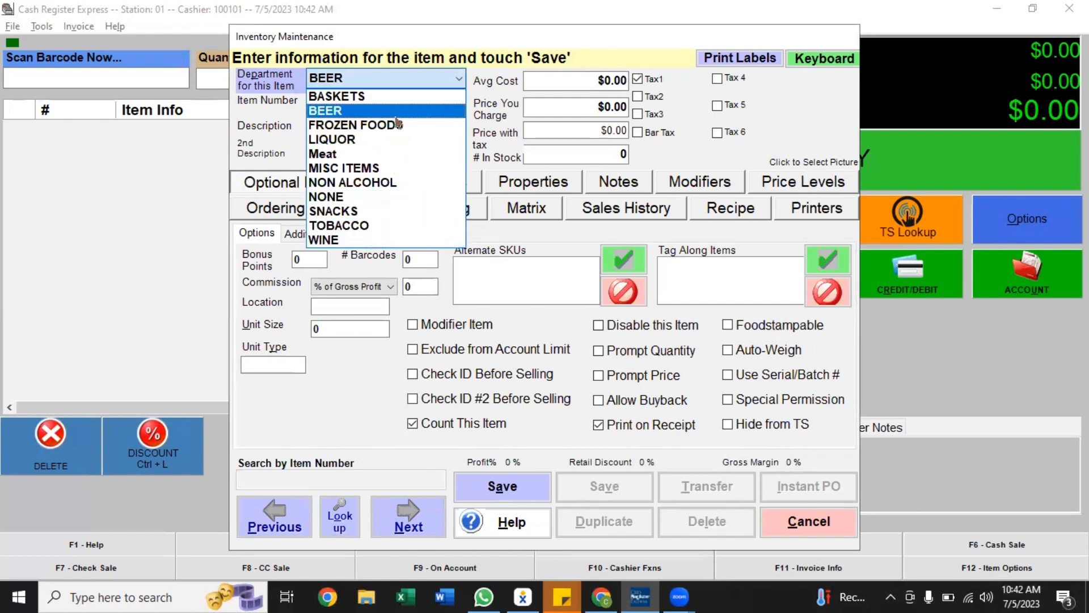
left_click(393, 140)
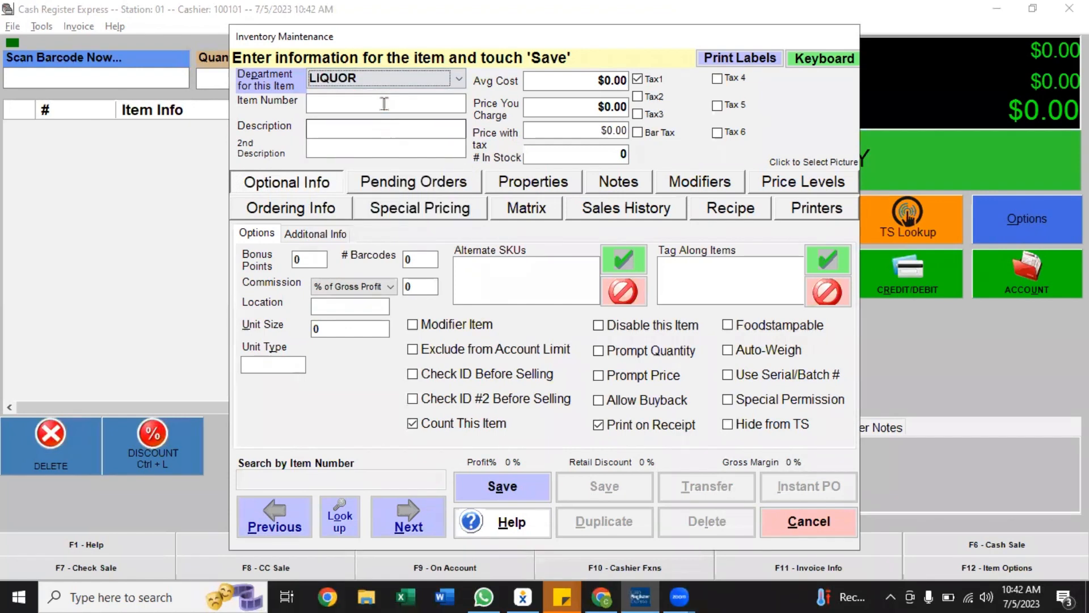
Enter item number 201210 and the description "hard liquor" for the new item
left_click(384, 103)
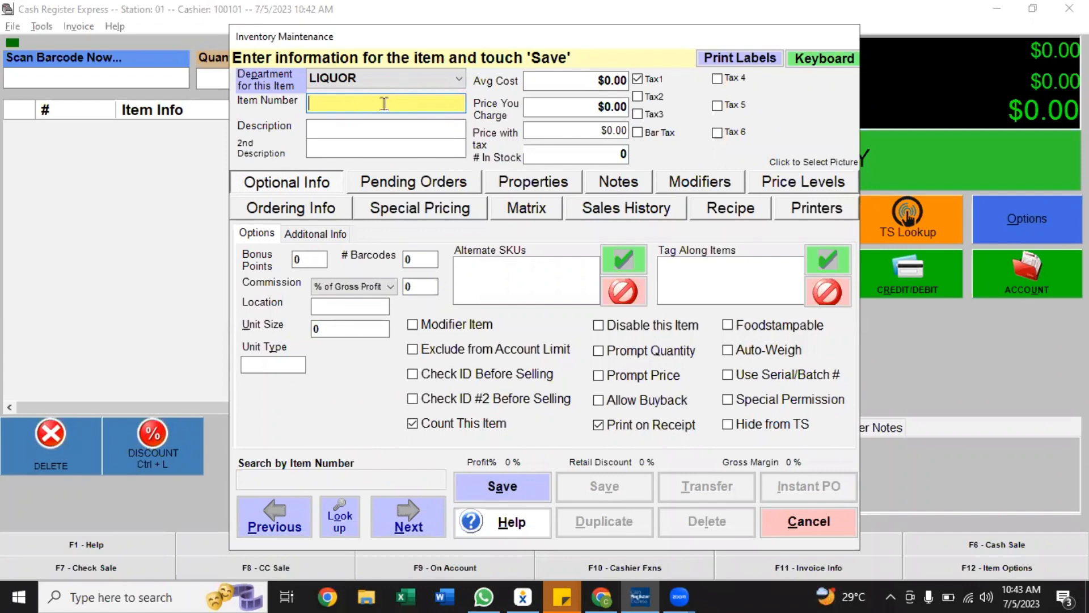
type("201210")
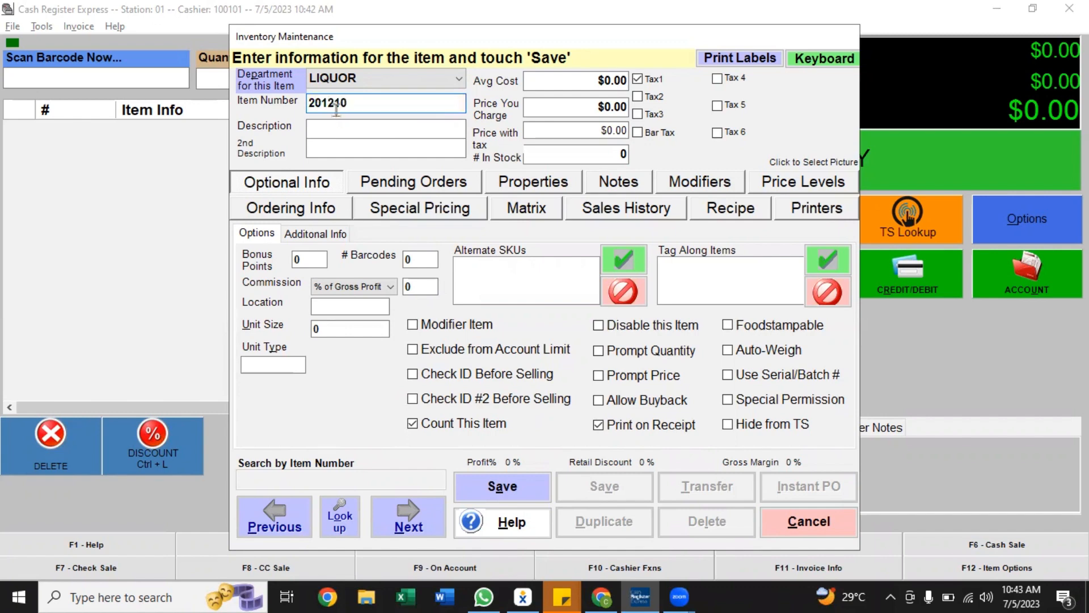
left_click(348, 126)
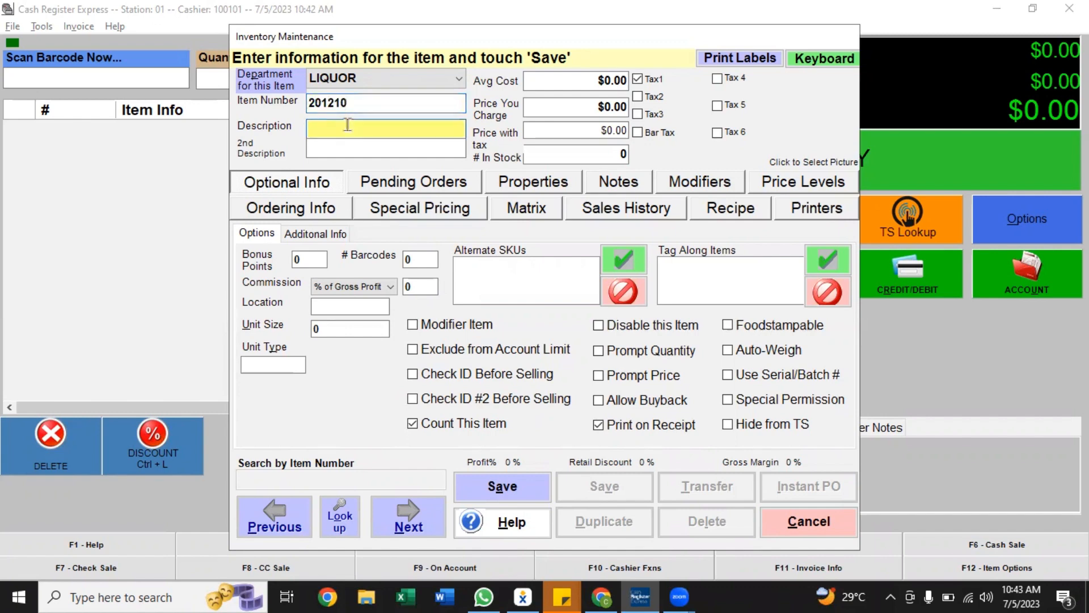
type("hard liquor")
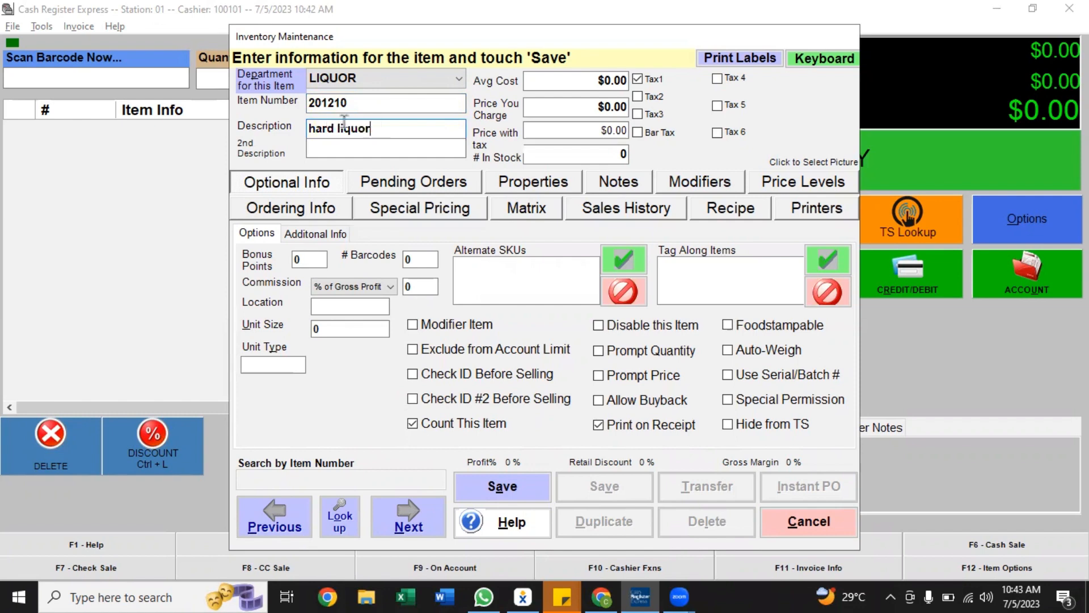
key("Tab")
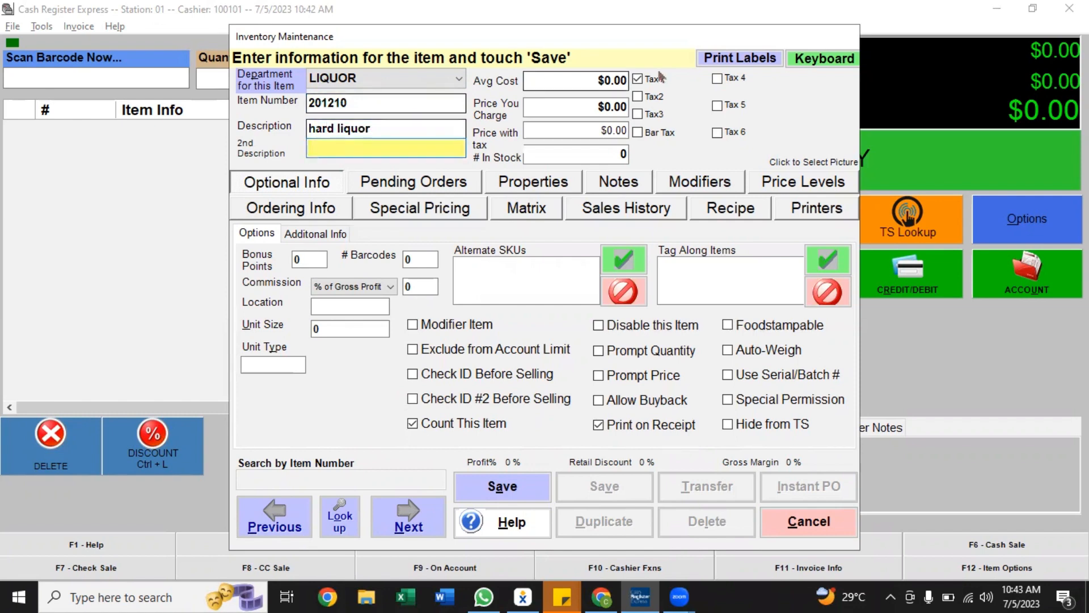
Set the new item's average cost to $15.00
left_click(615, 84)
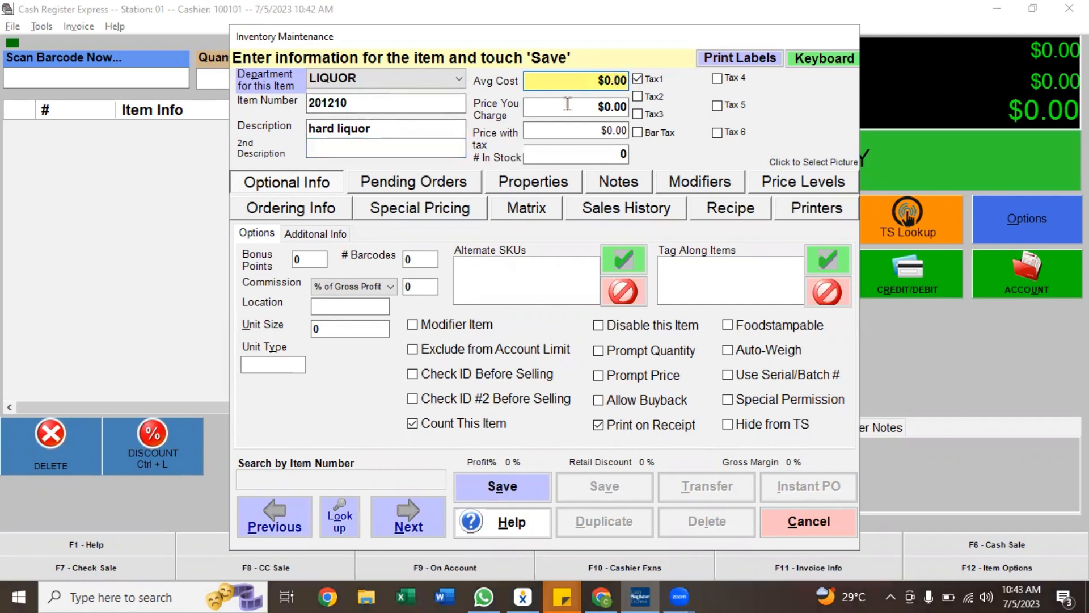
key("Tab")
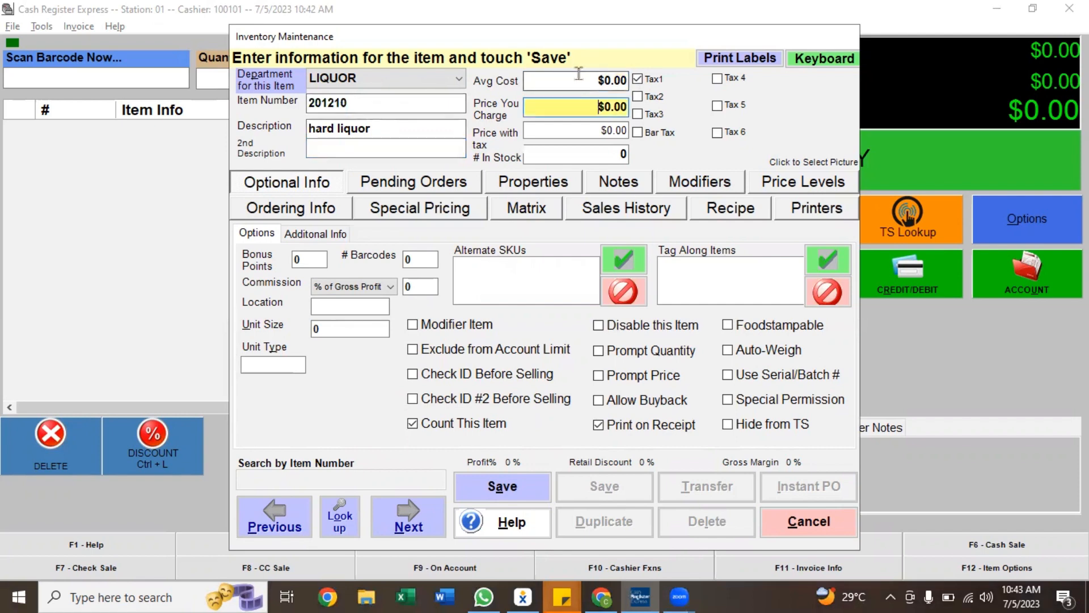
left_click(612, 85)
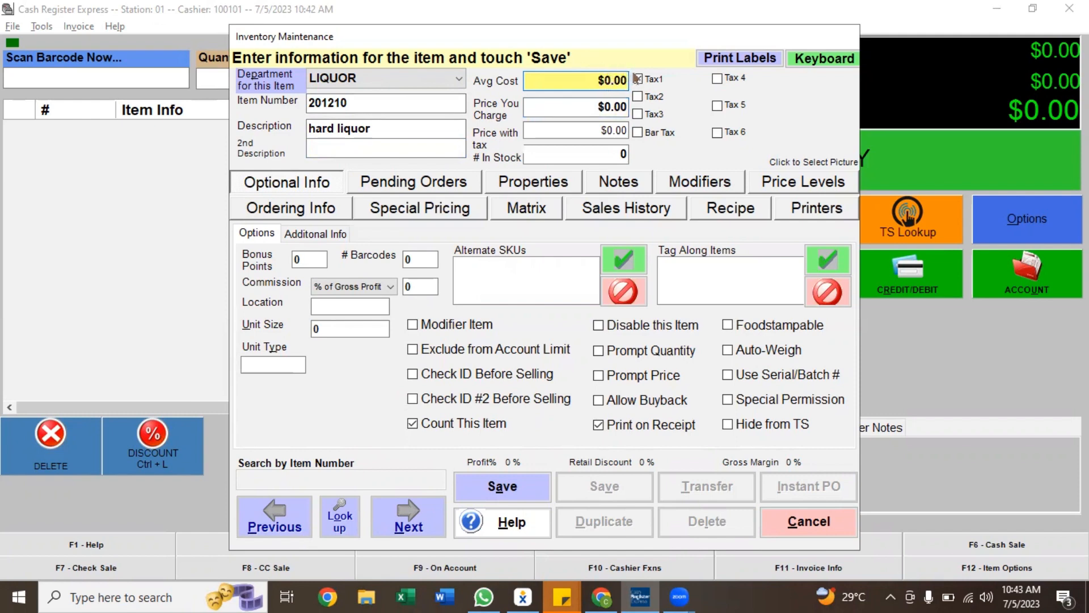
key("BackSpace")
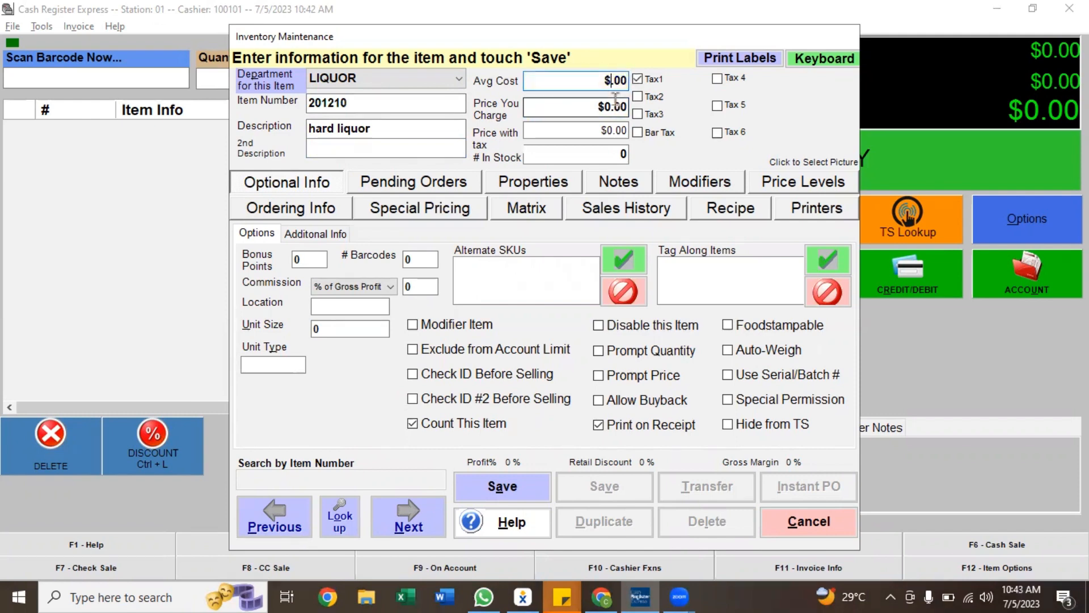
type("15")
left_click(603, 101)
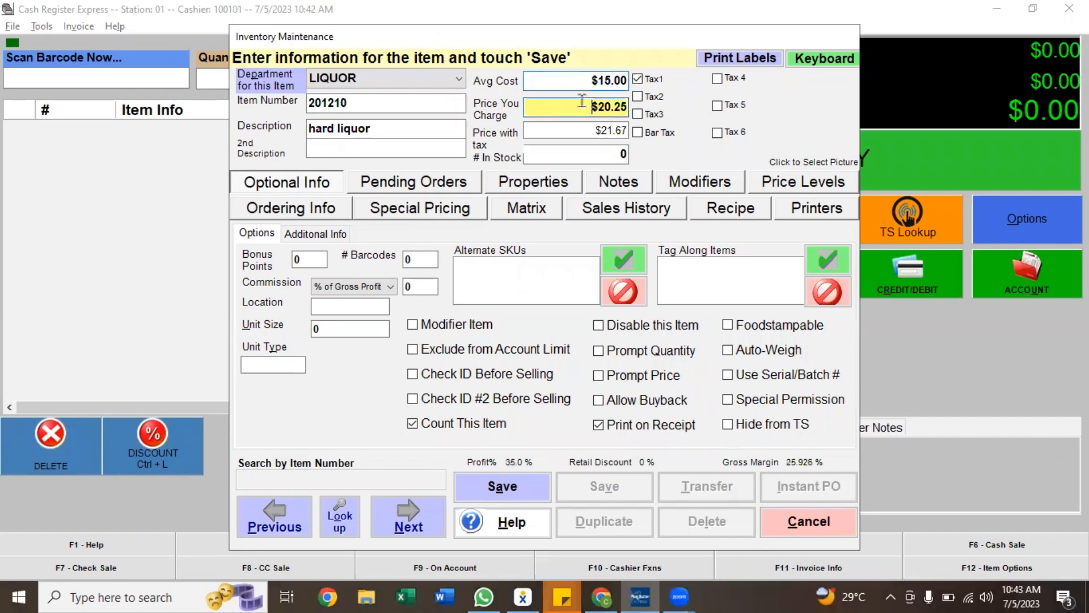
left_click(619, 107)
left_click(615, 131)
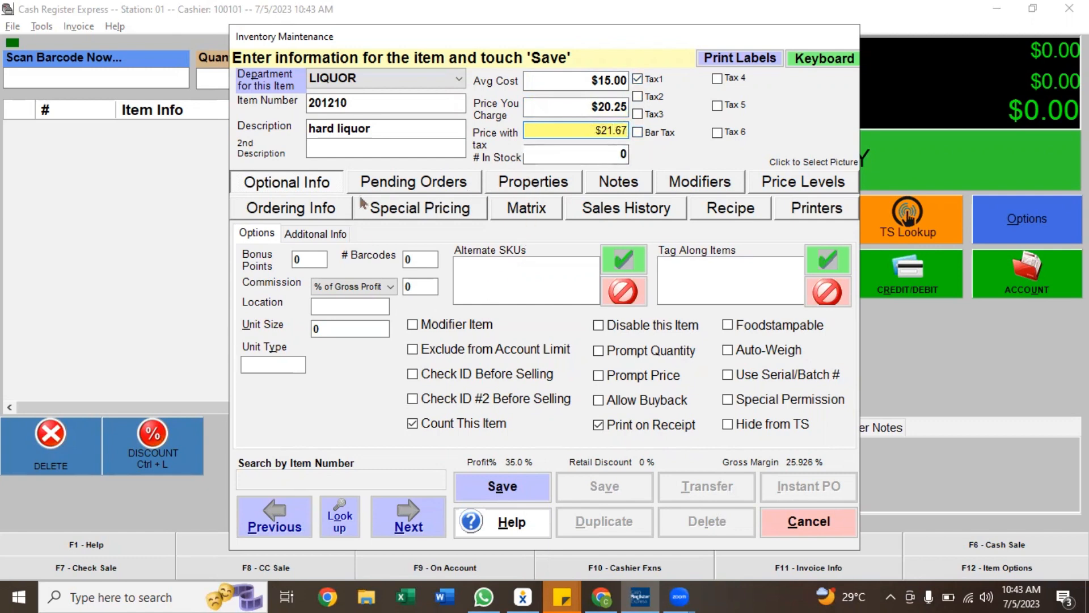
Look over the item's Options and Additional Info settings, then save the item without adding another
left_click(297, 257)
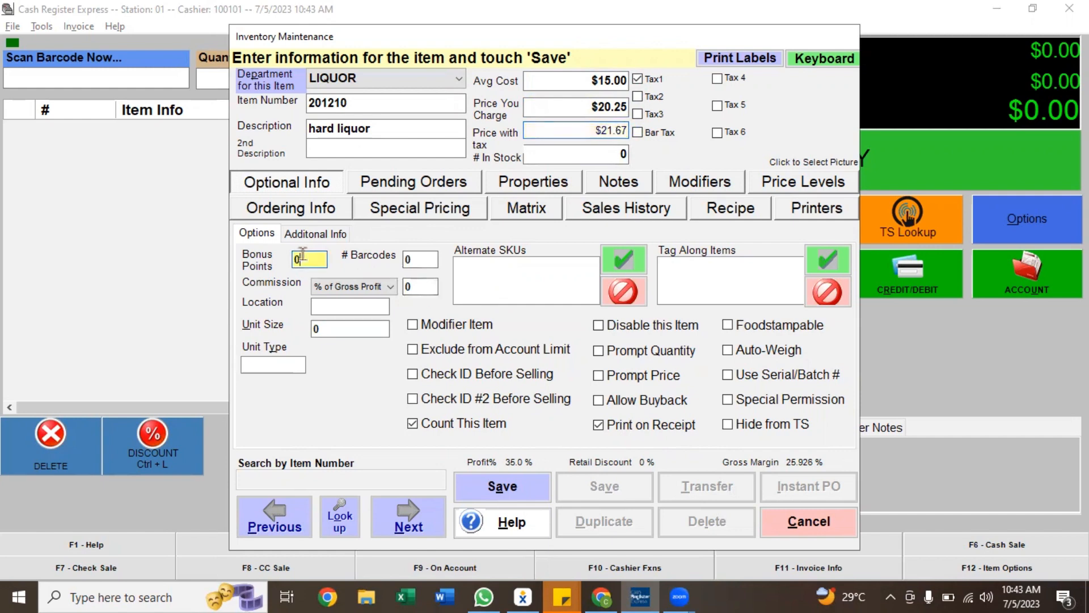
left_click(315, 234)
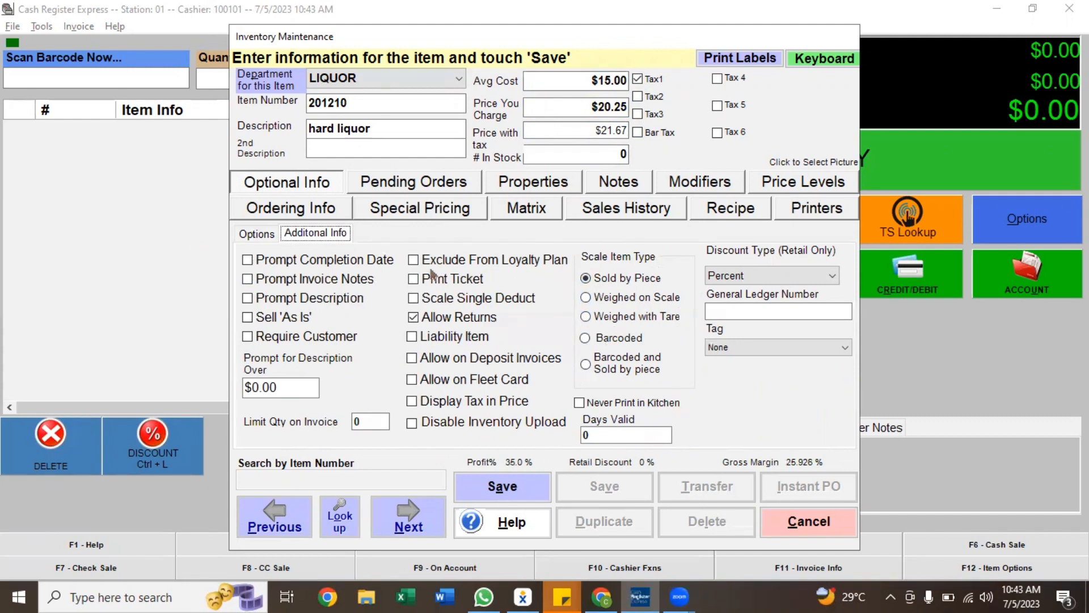
left_click(258, 234)
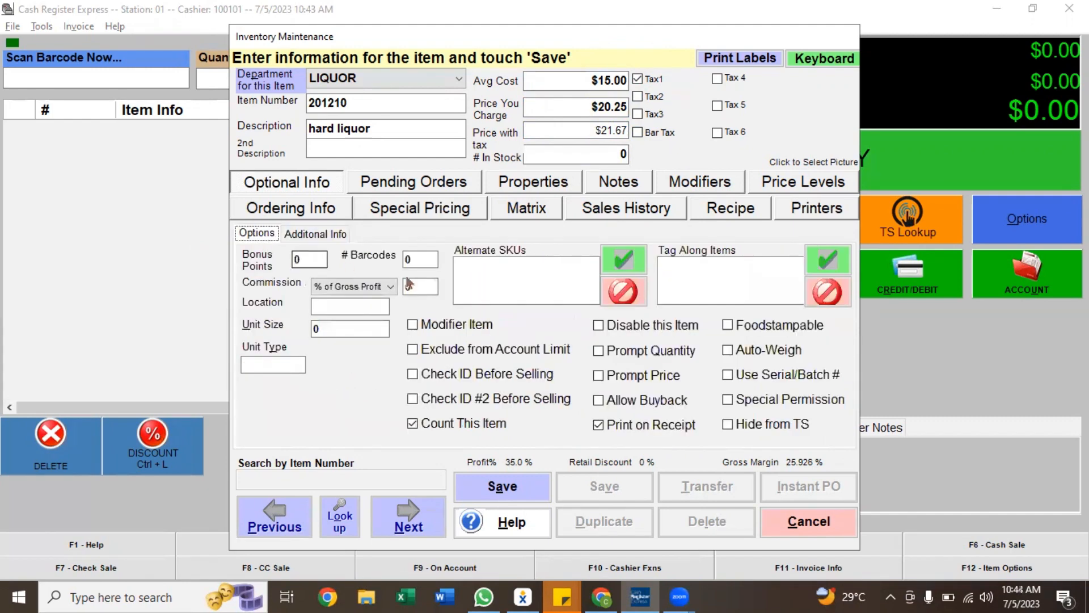
left_click(332, 333)
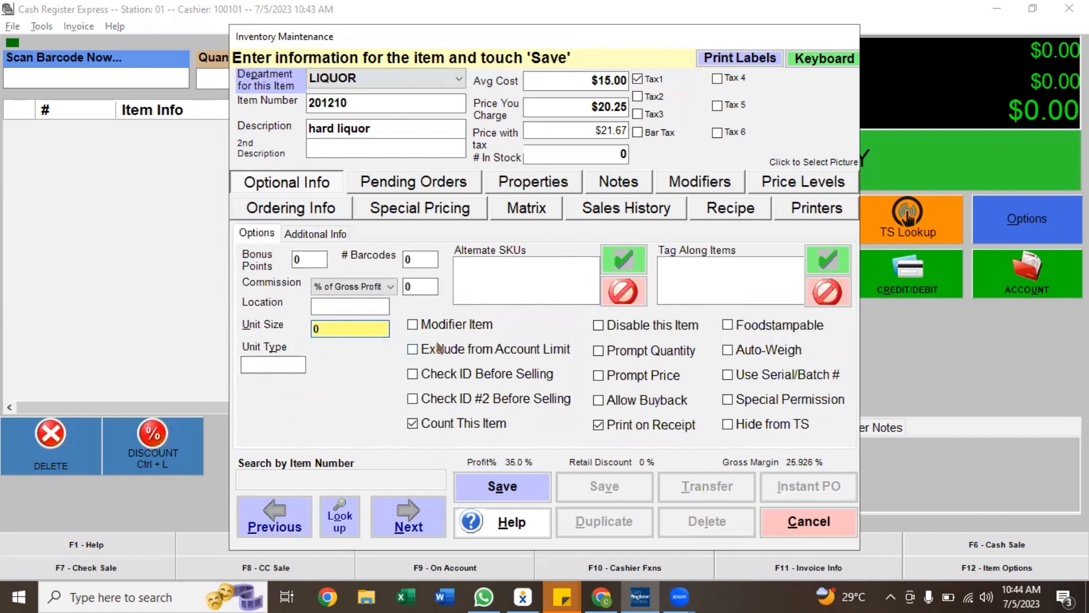
left_click(509, 281)
left_click(722, 277)
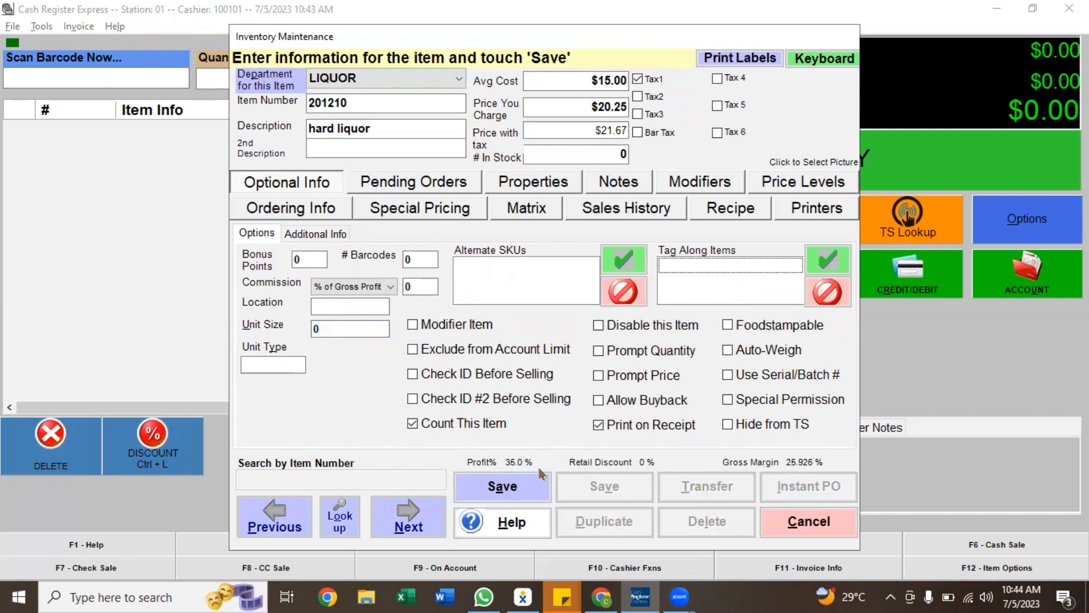
left_click(511, 487)
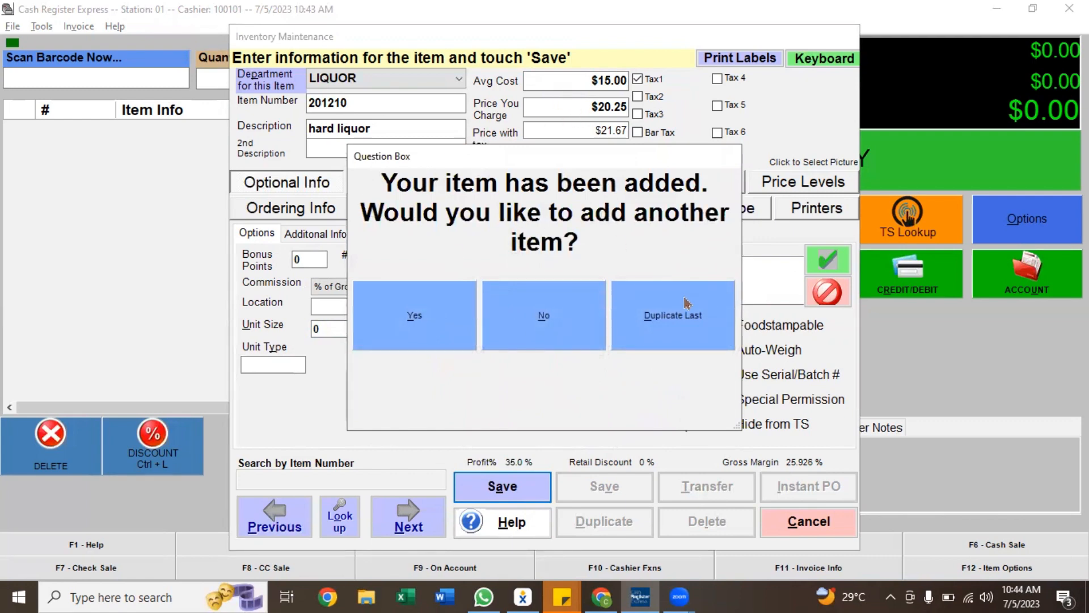
left_click(589, 291)
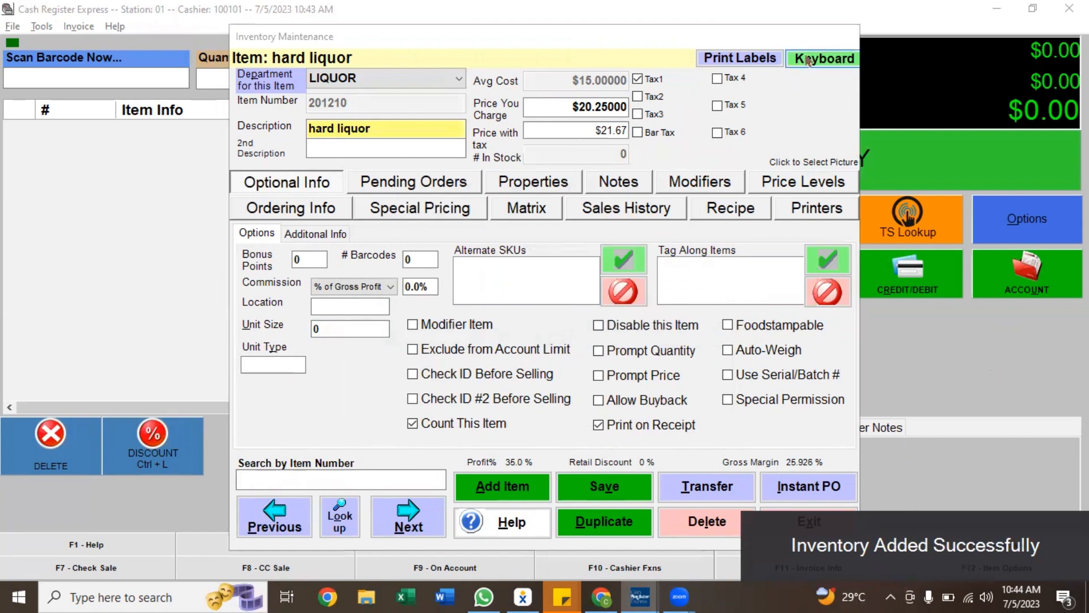
Examine the label-printing dialog and the on-screen keyboard for the item, closing each without changes
left_click_drag(791, 40, 747, 40)
left_click(693, 58)
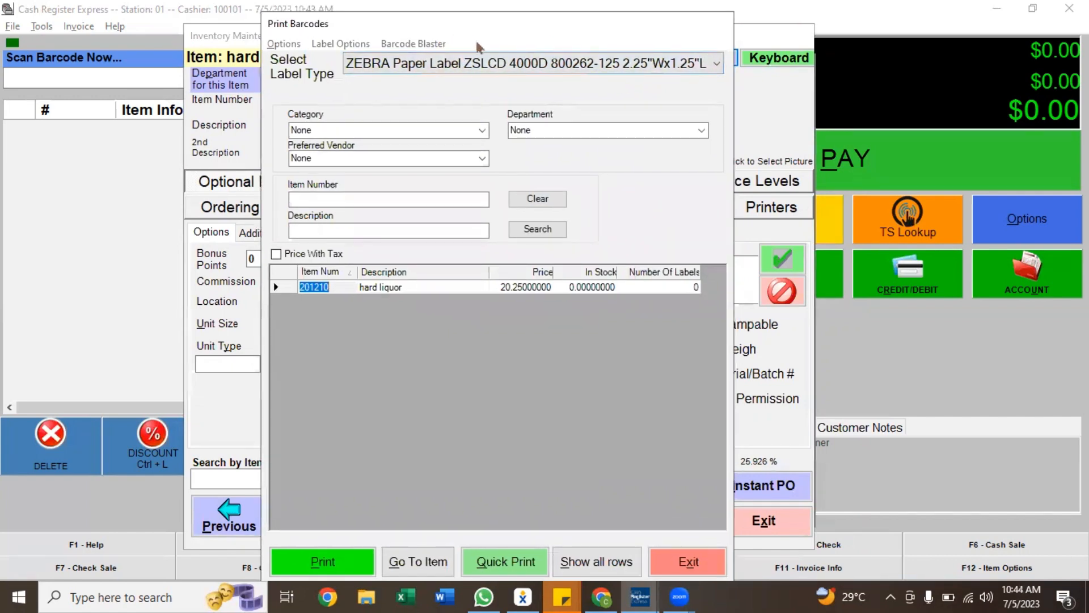
left_click(486, 64)
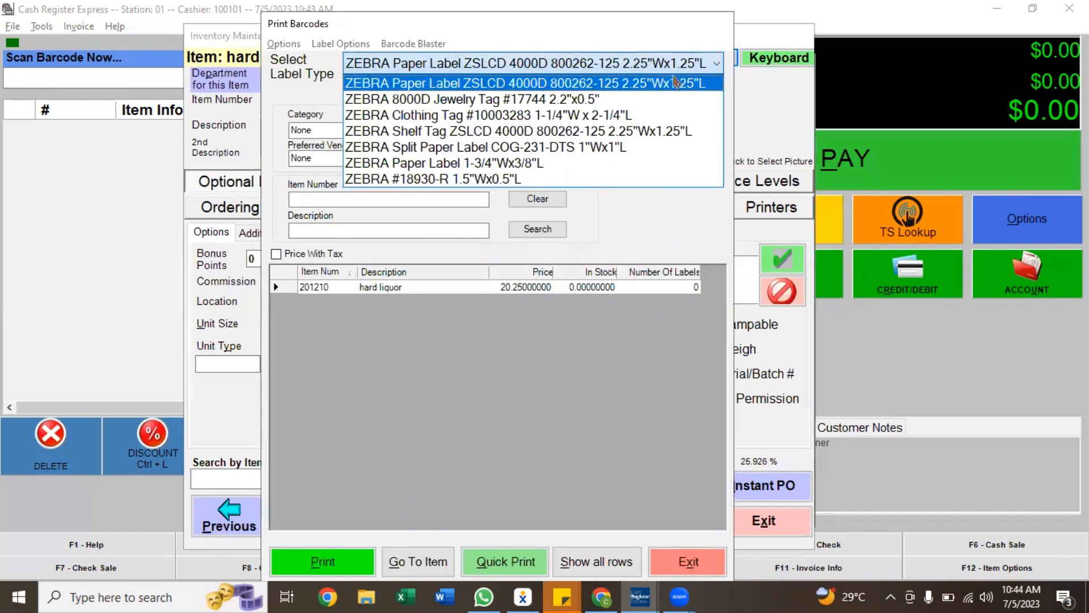
left_click(703, 83)
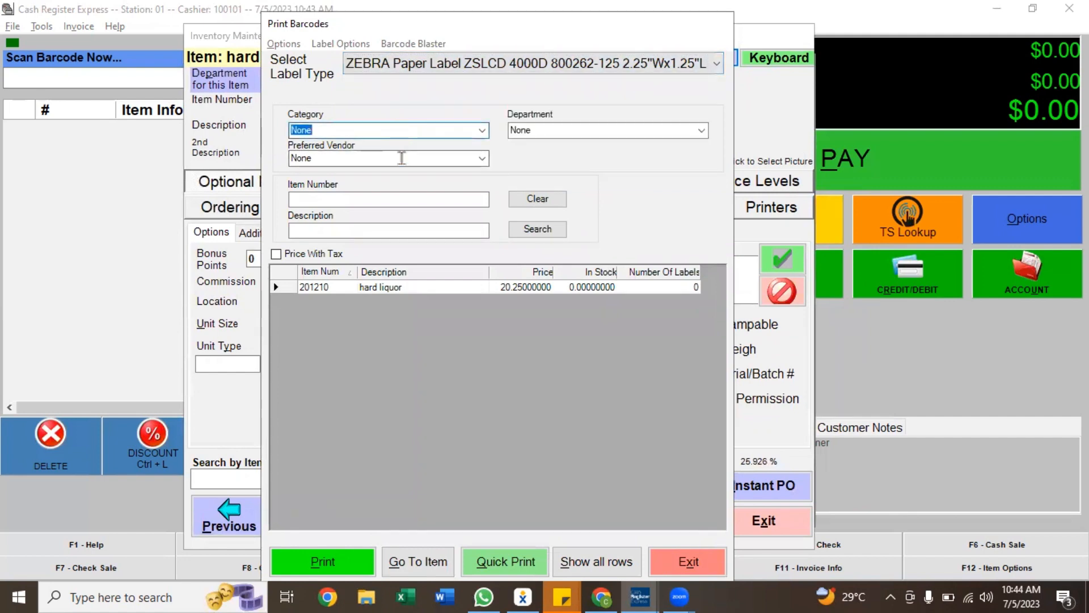
left_click(403, 159)
left_click(367, 198)
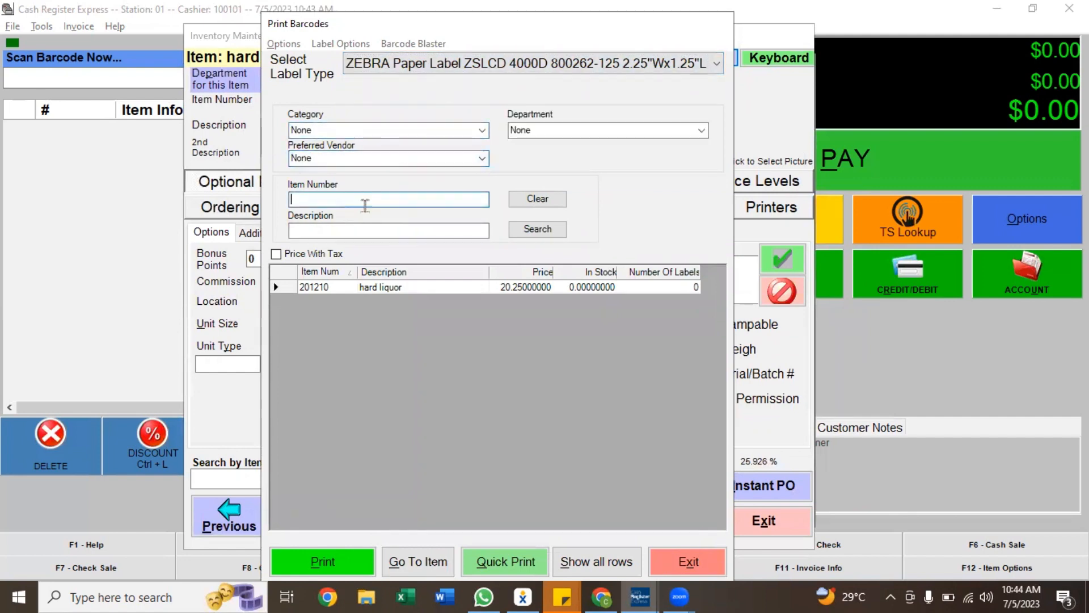
left_click(552, 130)
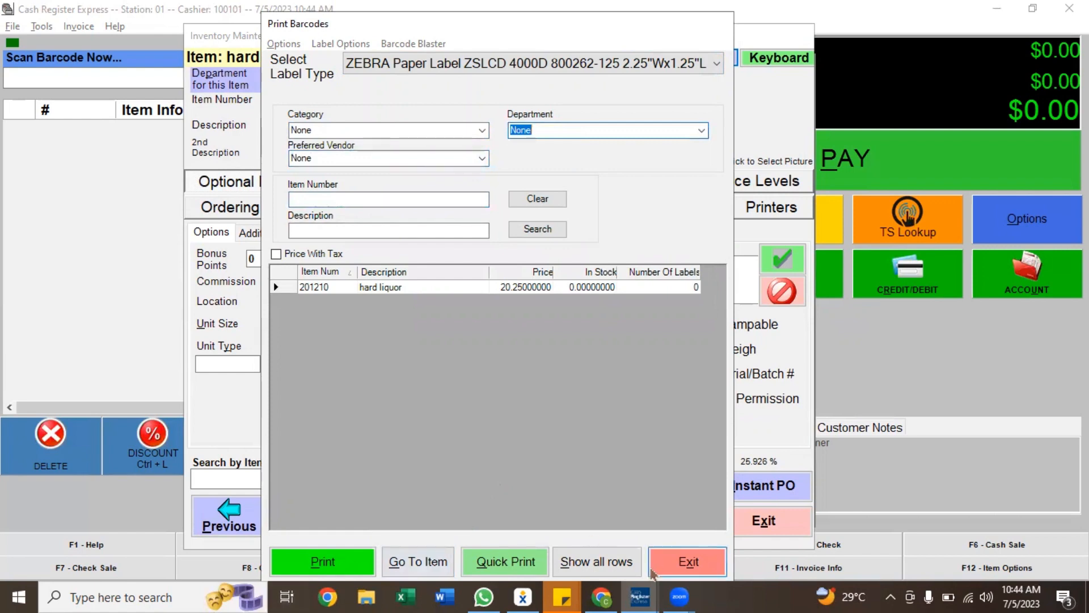
left_click(675, 561)
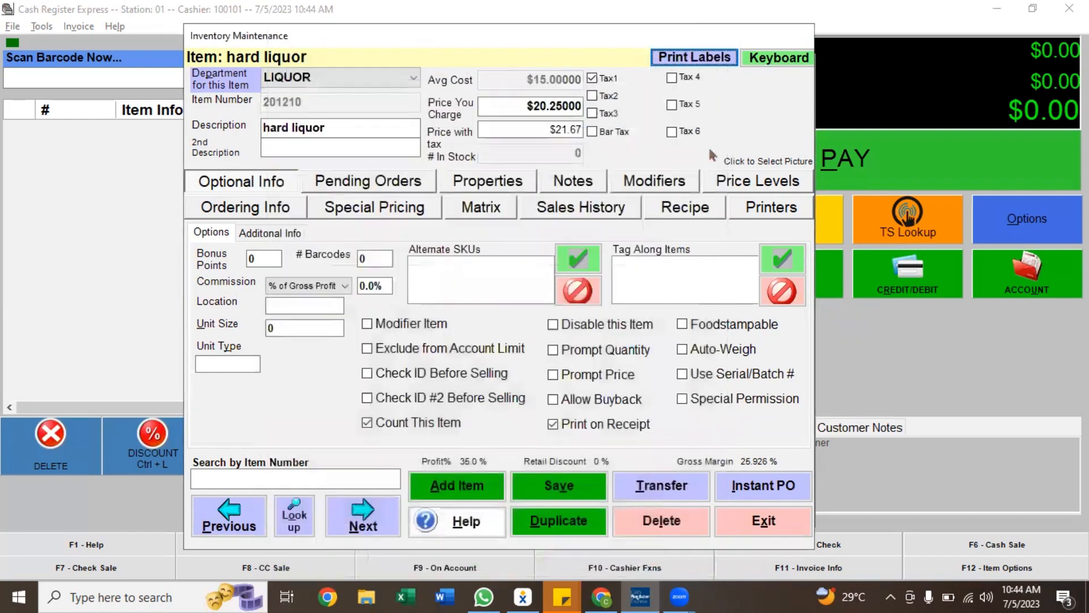
left_click(758, 59)
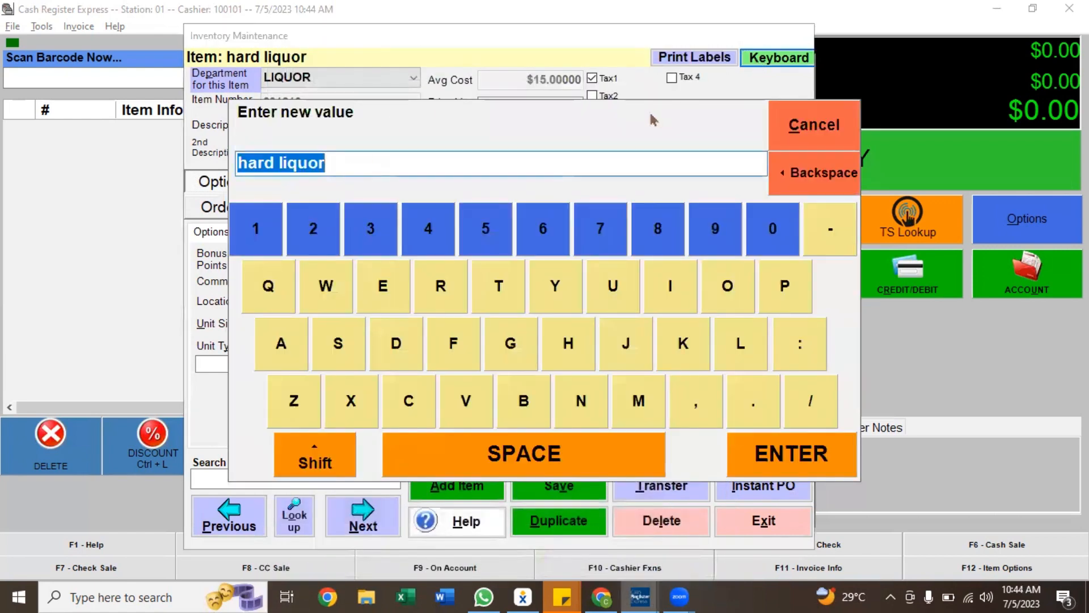
left_click(834, 135)
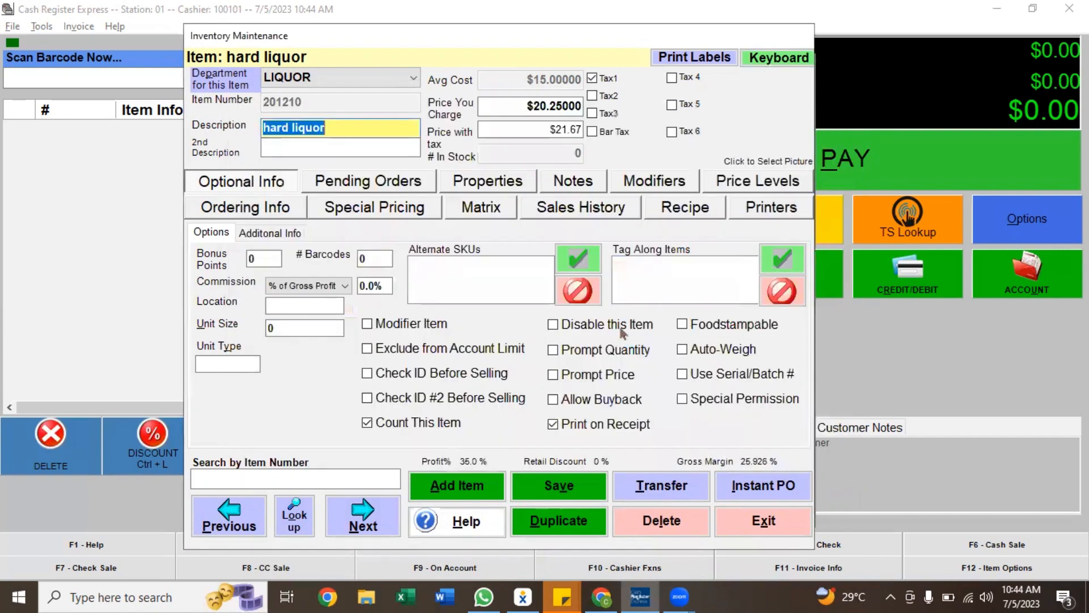
Enable price level A for the hard liquor item and save the item
left_click(787, 182)
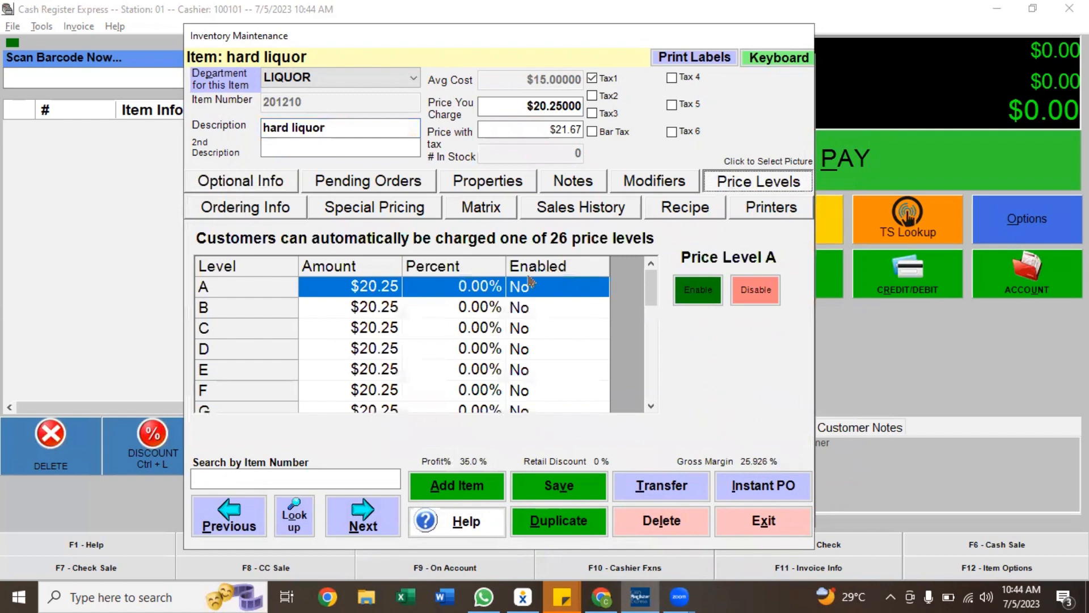
scroll(509, 303, "down", 7)
scroll(499, 318, "up", 7)
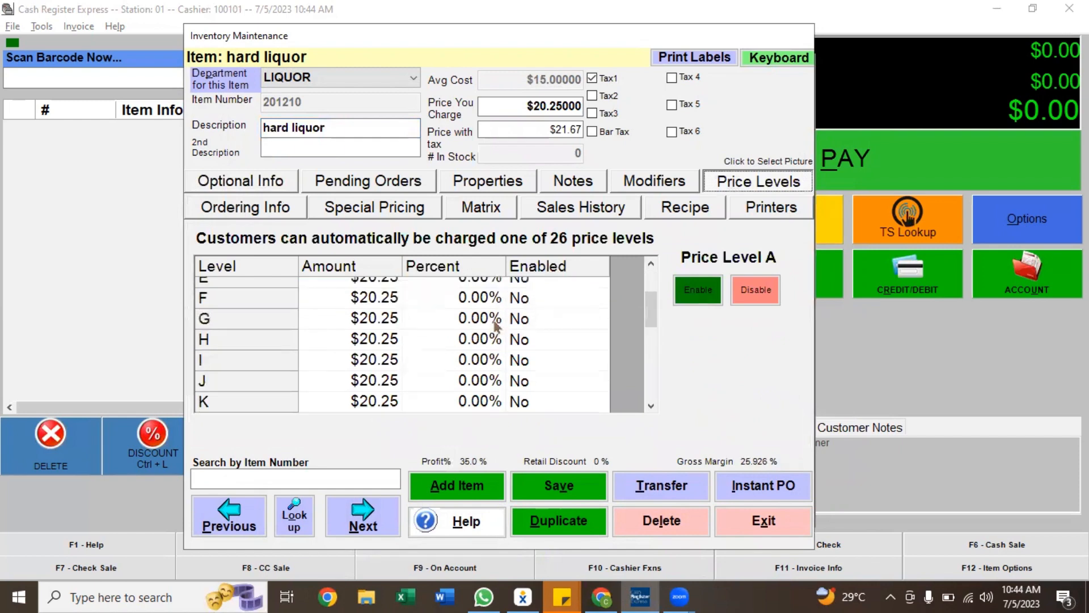
left_click(526, 287)
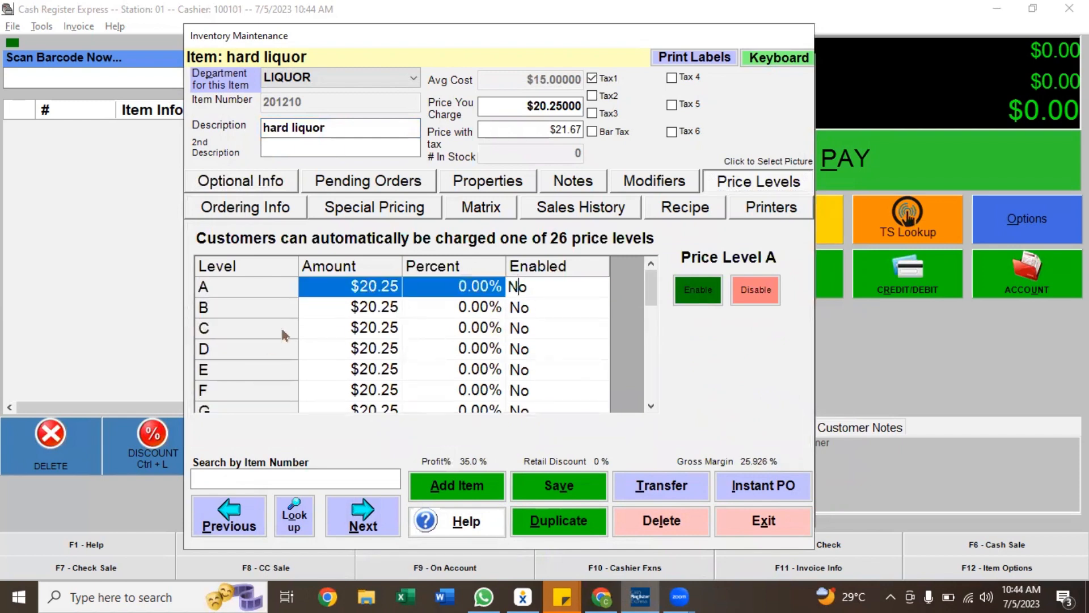
left_click(681, 290)
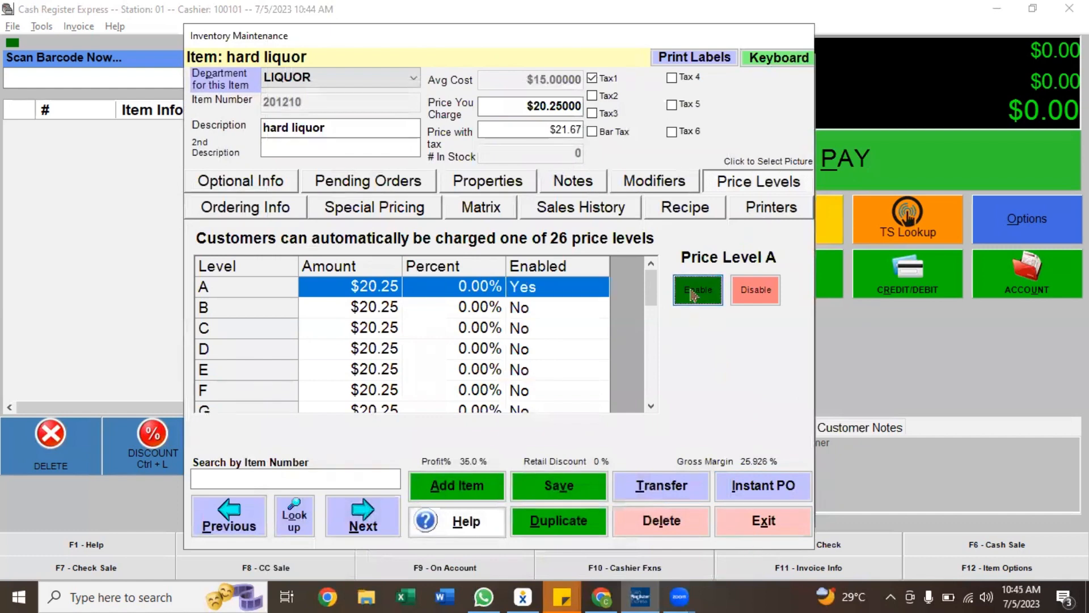
left_click(549, 486)
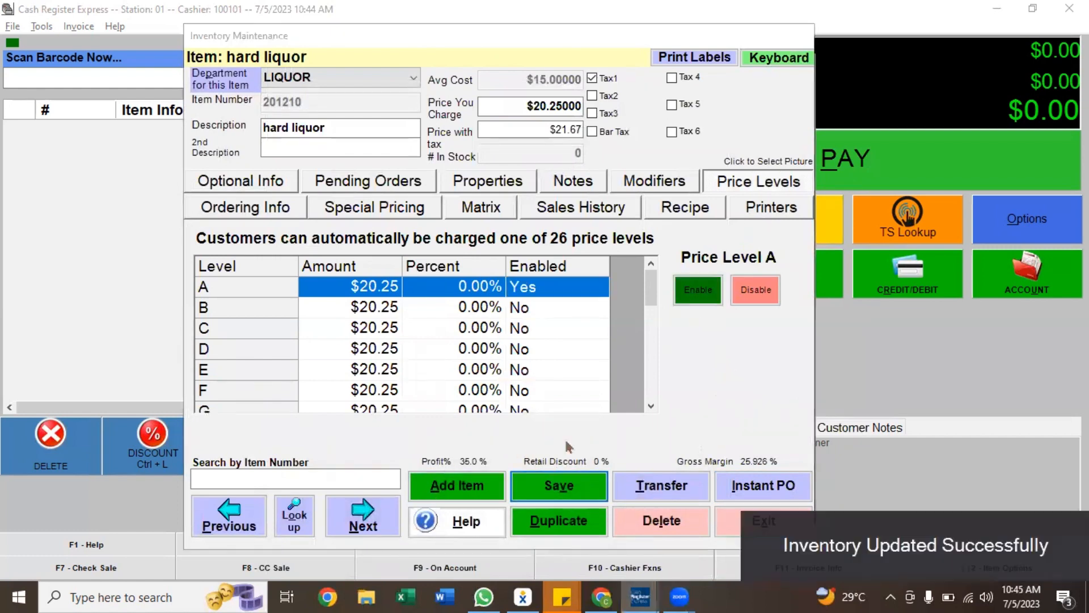
Leave inventory maintenance, open Reporting, and browse each report category from Sales through Rentals
left_click(764, 521)
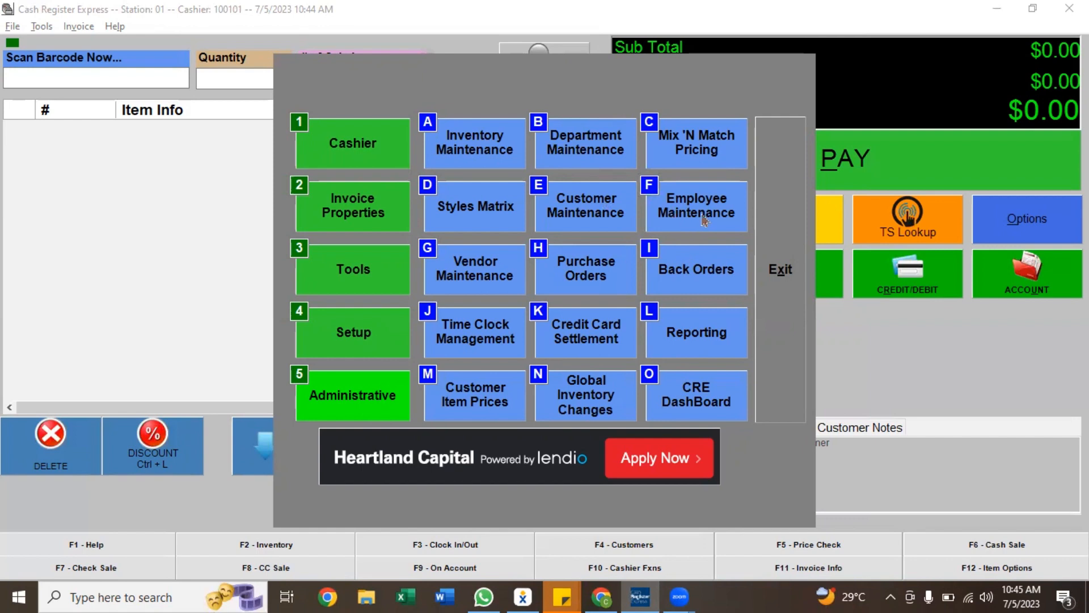
left_click(719, 343)
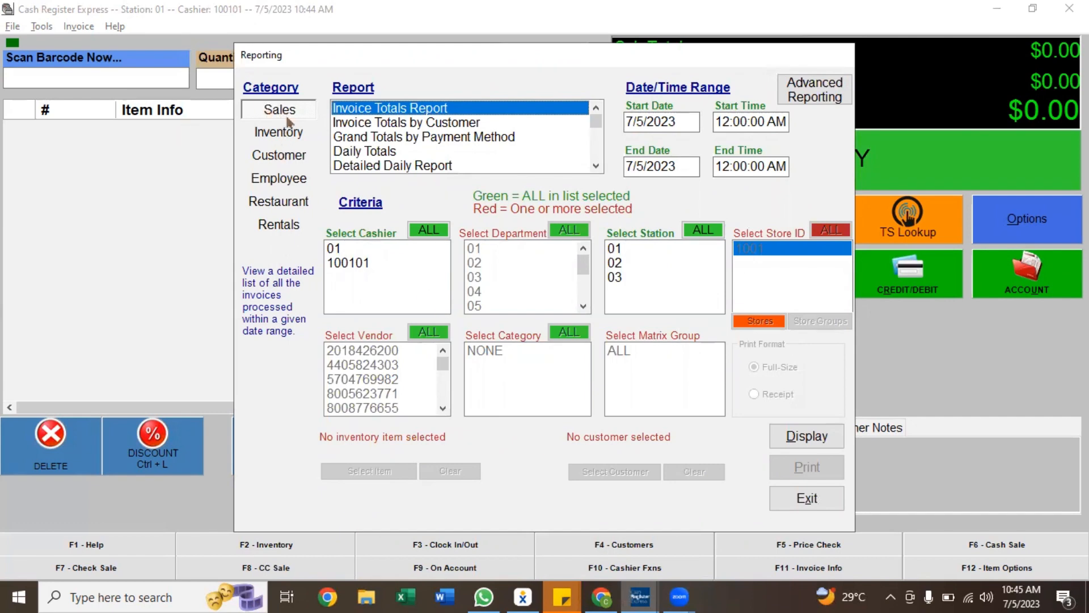
left_click(290, 136)
left_click(292, 156)
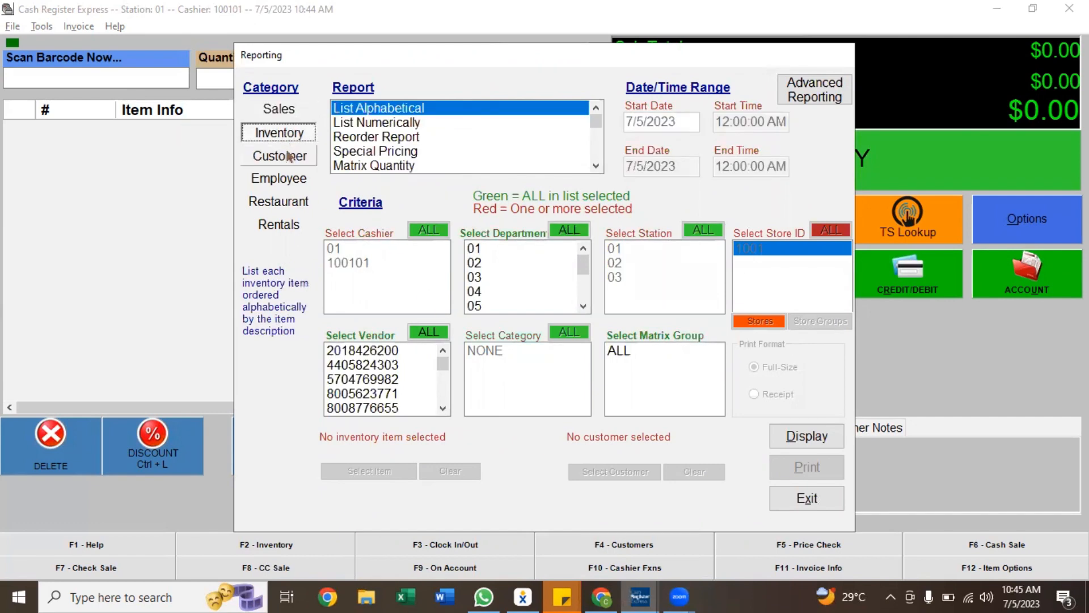
left_click(290, 181)
left_click(292, 202)
left_click(291, 227)
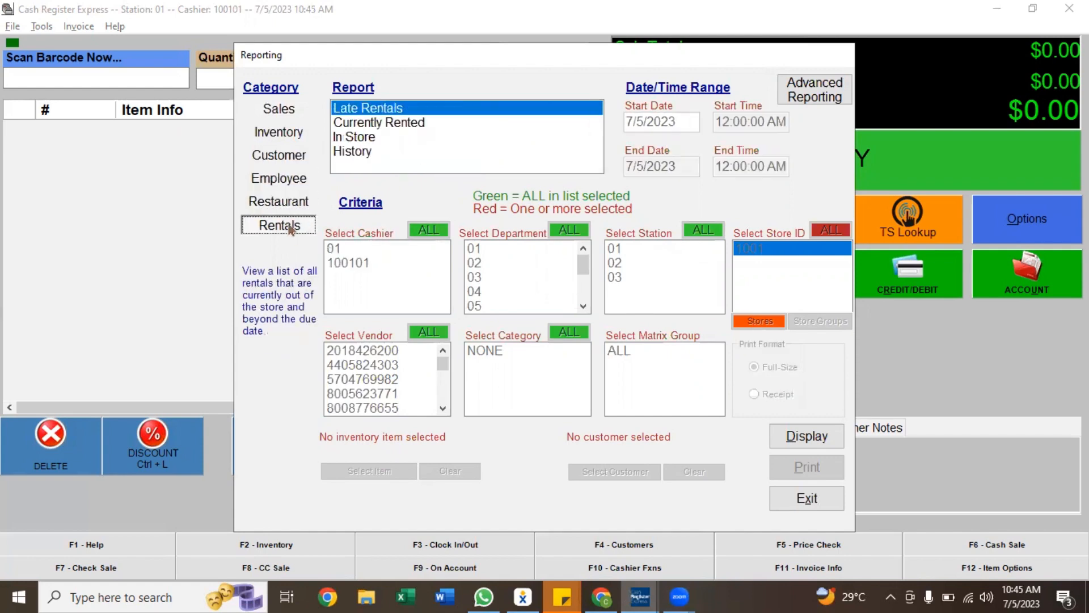
left_click(292, 116)
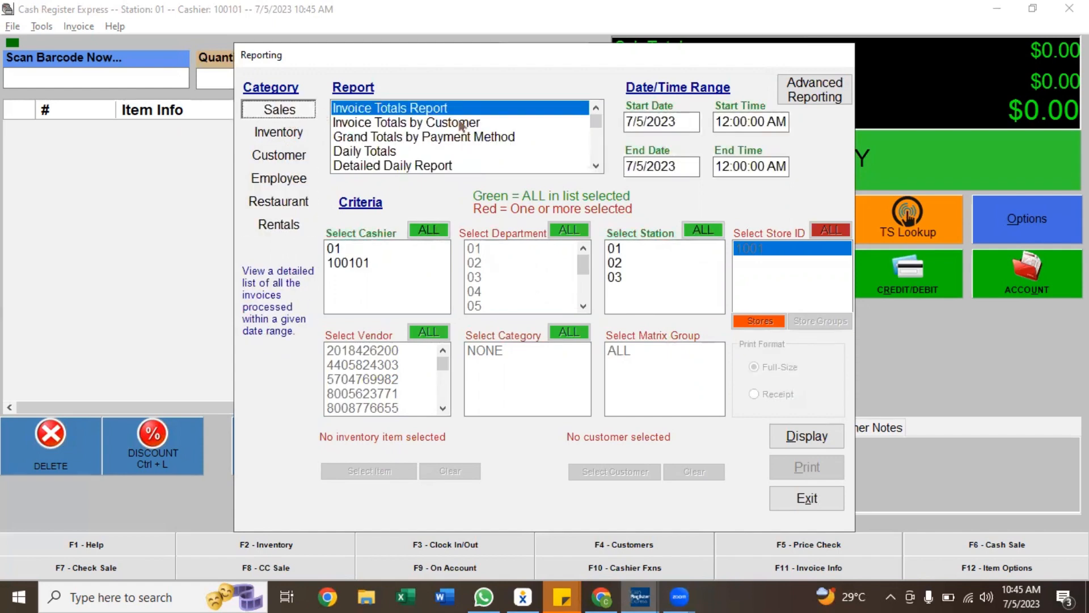
Scroll through the Sales reports, select Daily Totals and its start date, then exit Reporting without printing
scroll(461, 126, "down", 10)
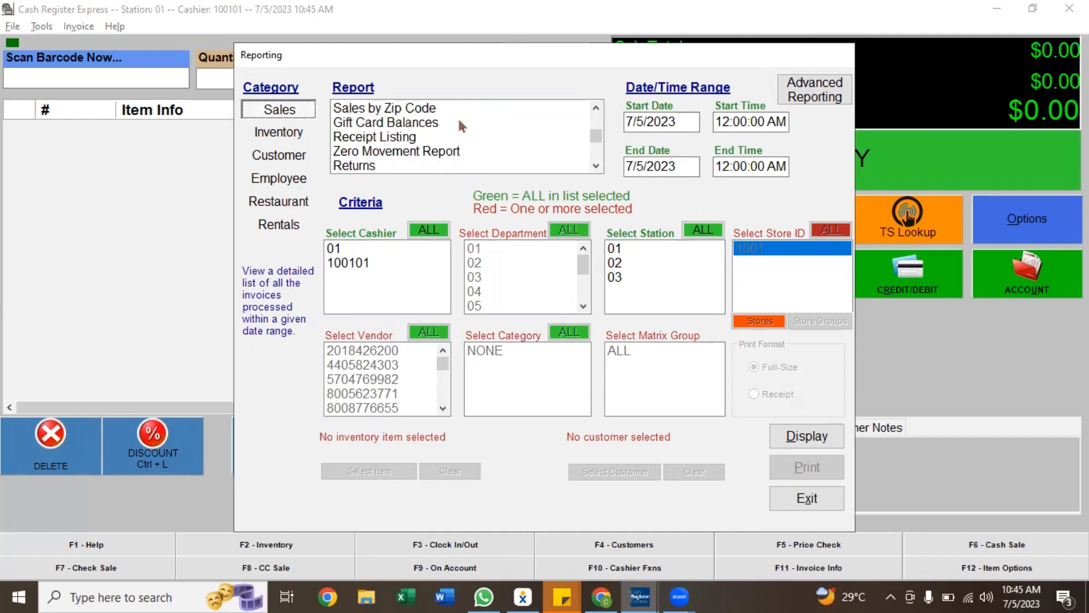
scroll(461, 148, "up", 10)
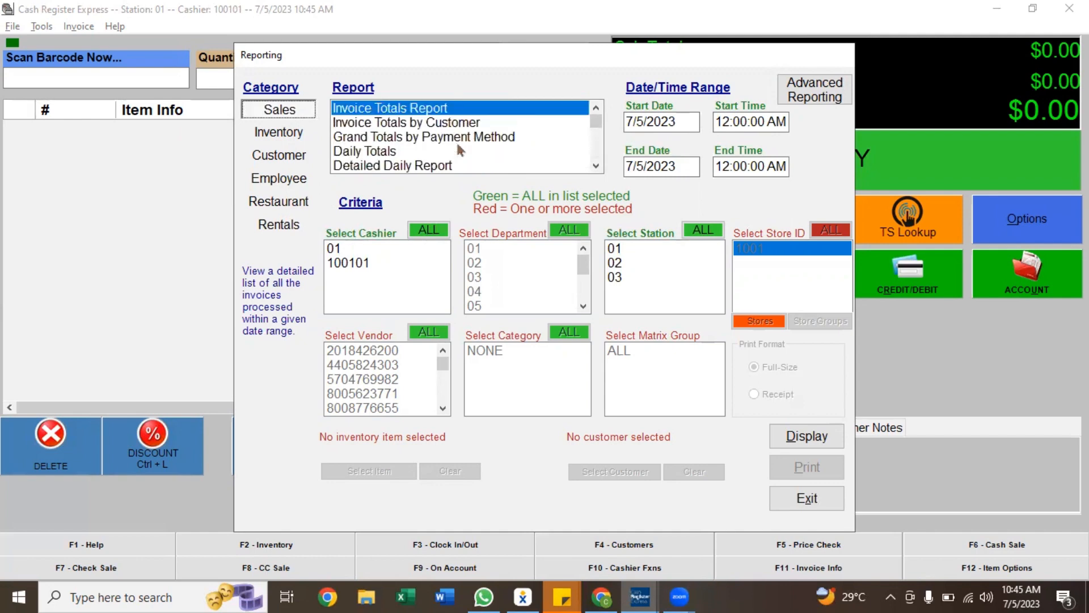
left_click(380, 153)
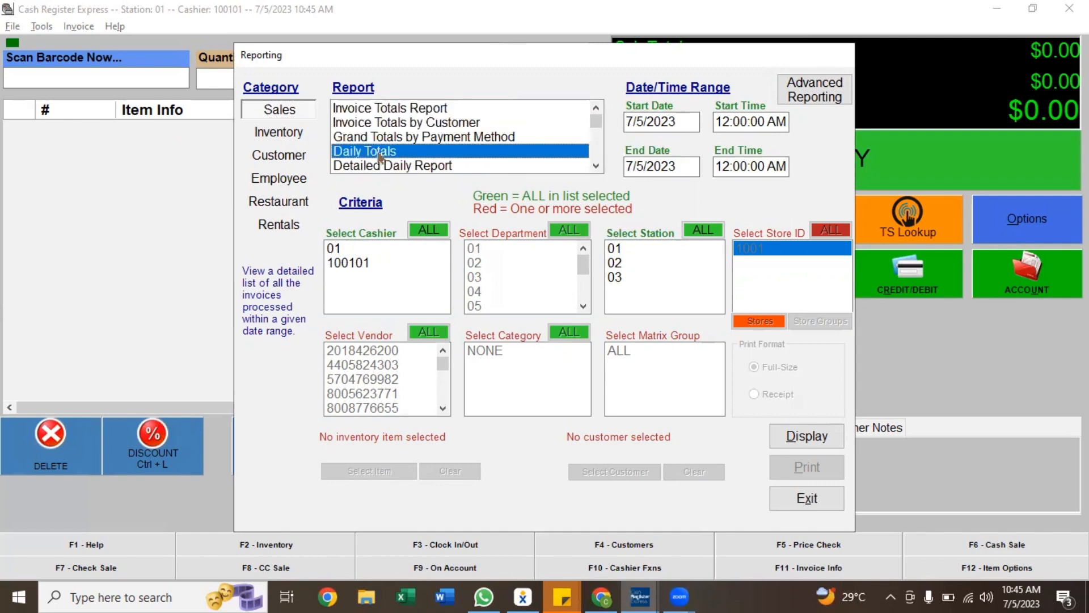
left_click(660, 122)
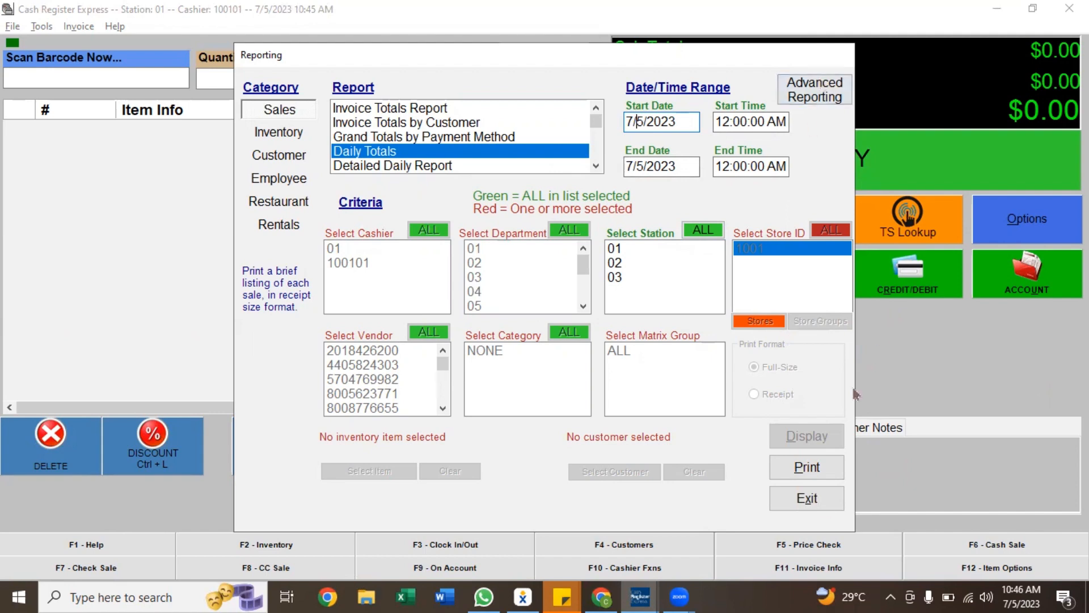
left_click(814, 496)
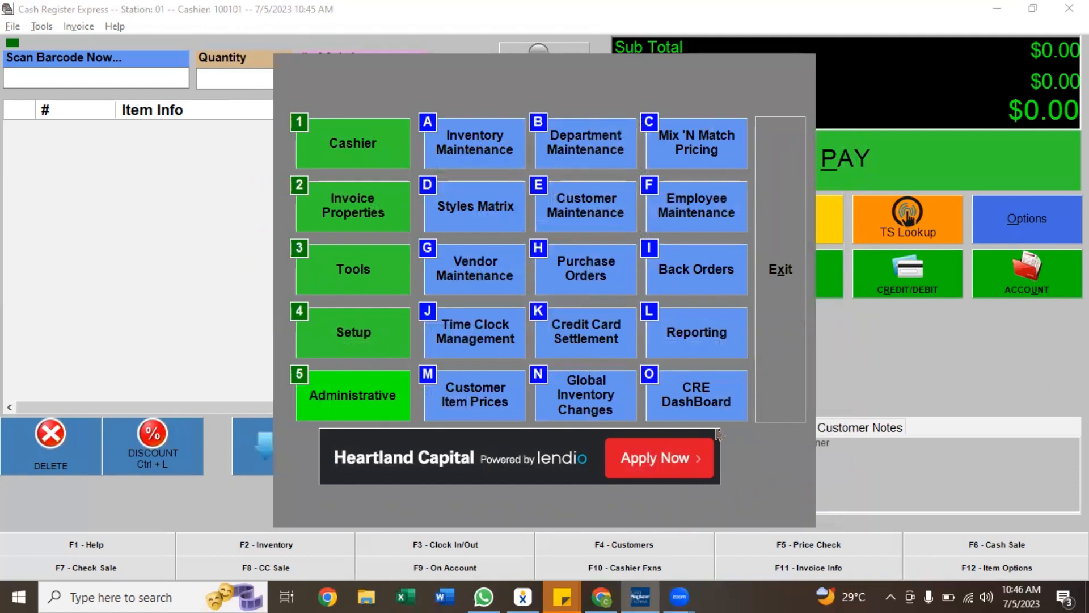
Open the CRE Dashboard, review its sales, trend and department panels, then close it
left_click(726, 385)
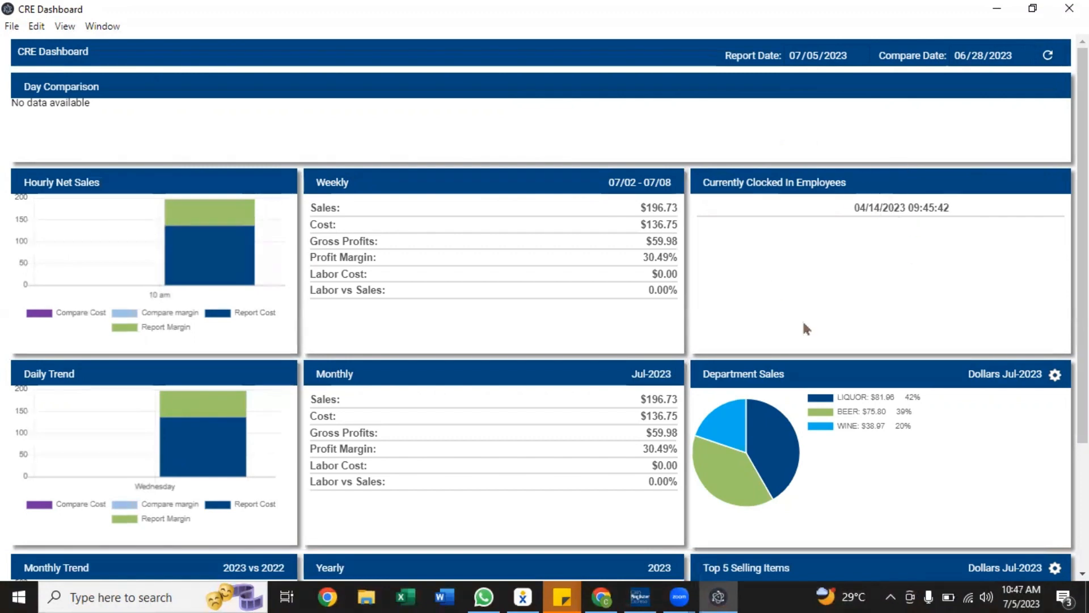
scroll(596, 451, "down", 2)
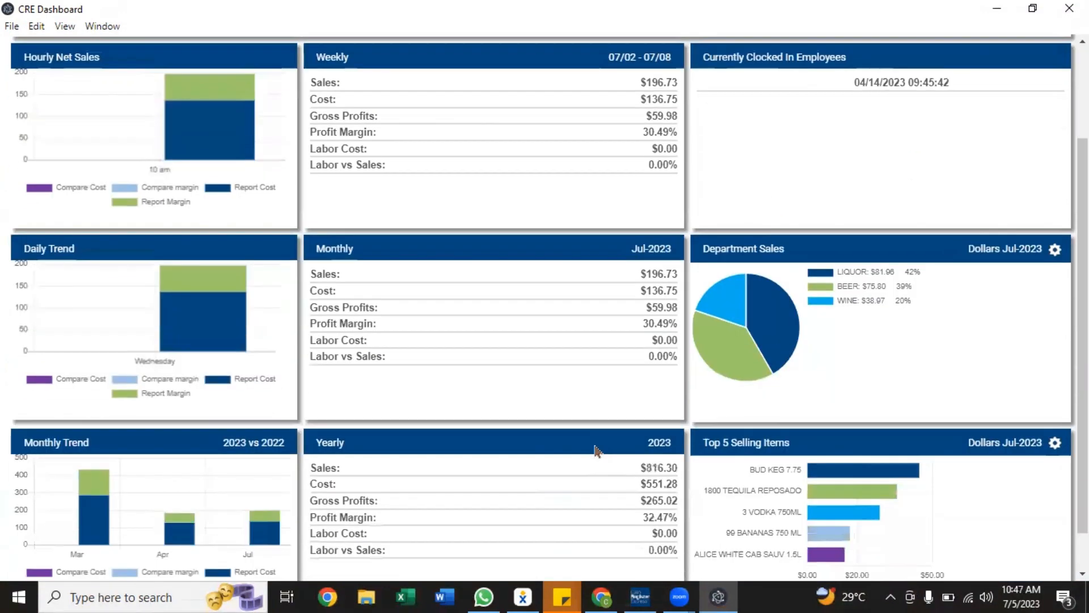
scroll(597, 451, "down", 1)
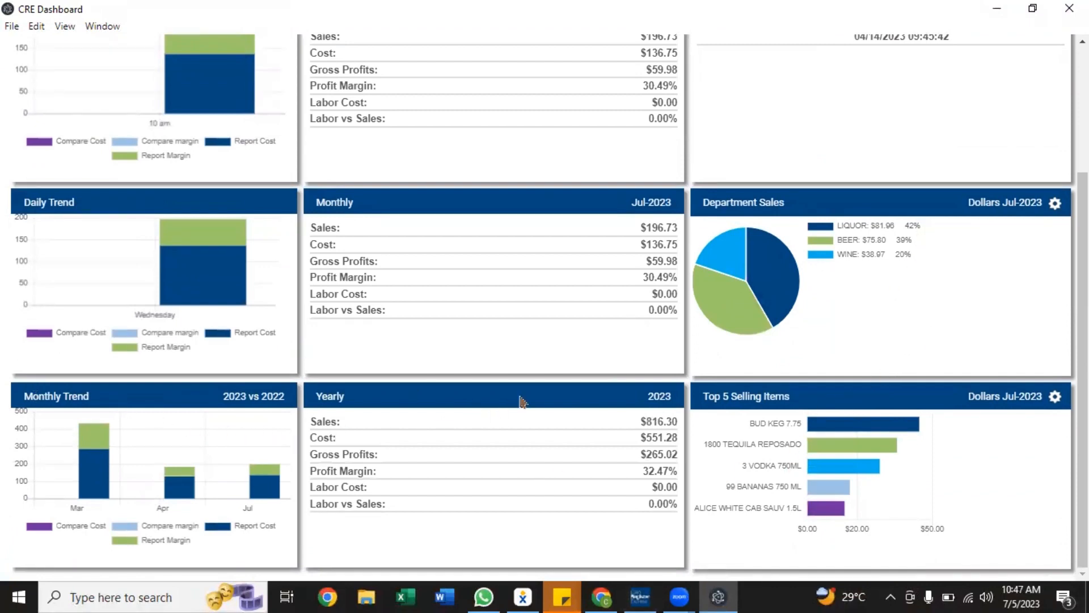
scroll(460, 376, "up", 1)
scroll(459, 376, "up", 3)
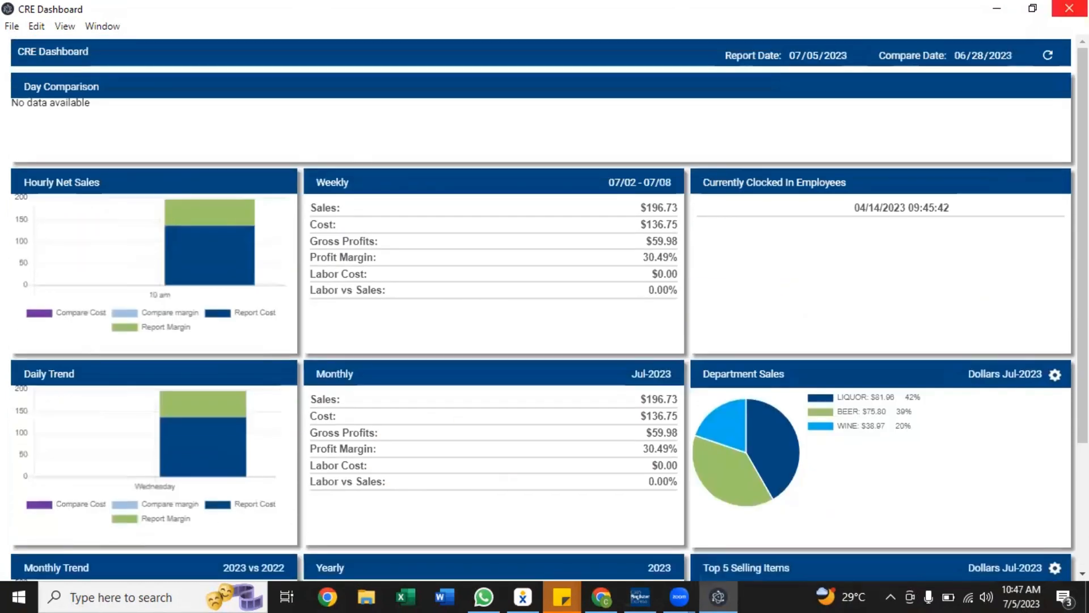
left_click(1069, 8)
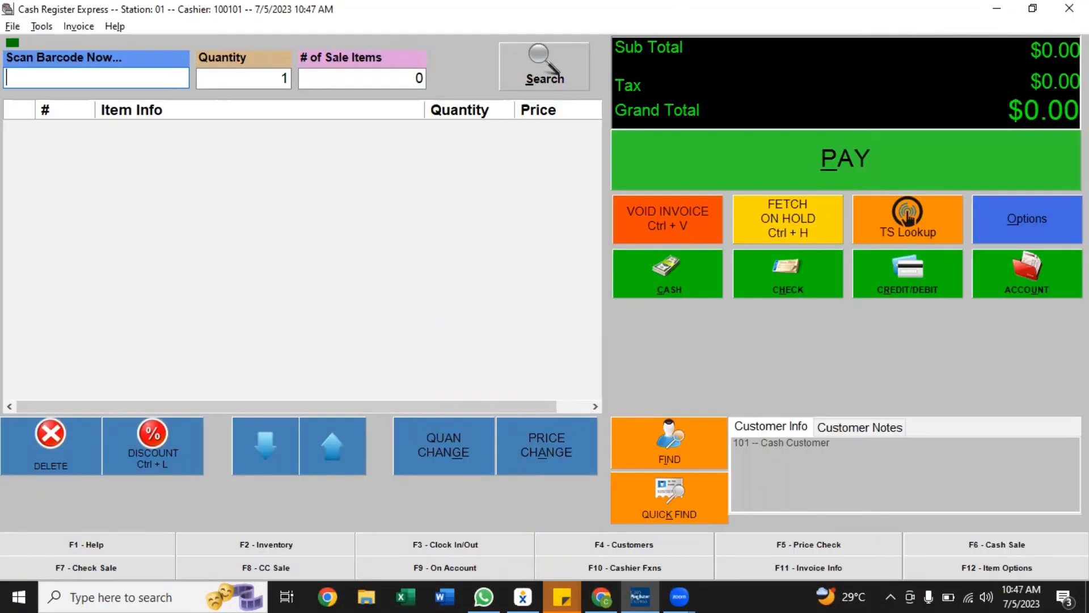